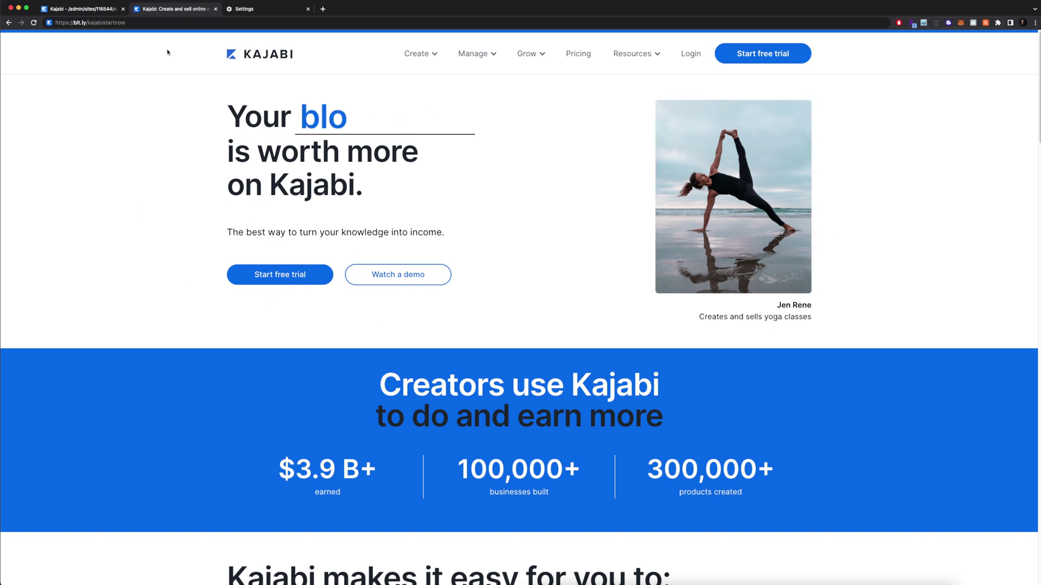
Switch to the Kajabi admin tab showing Marketing > Email Campaigns
click(106, 10)
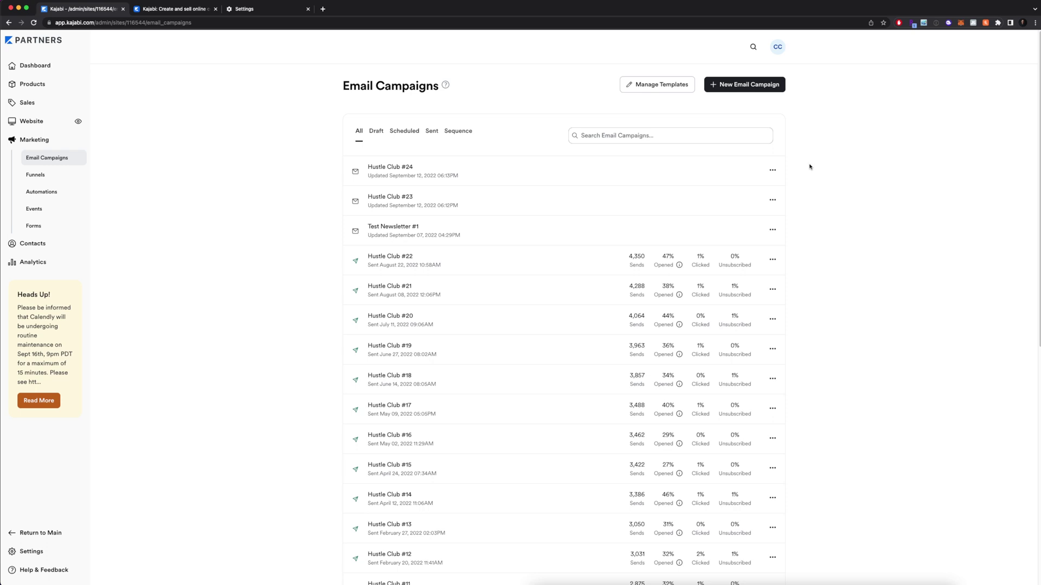
Create a new Email Sequence campaign titled 'Email Sequence Test 1'
click(748, 88)
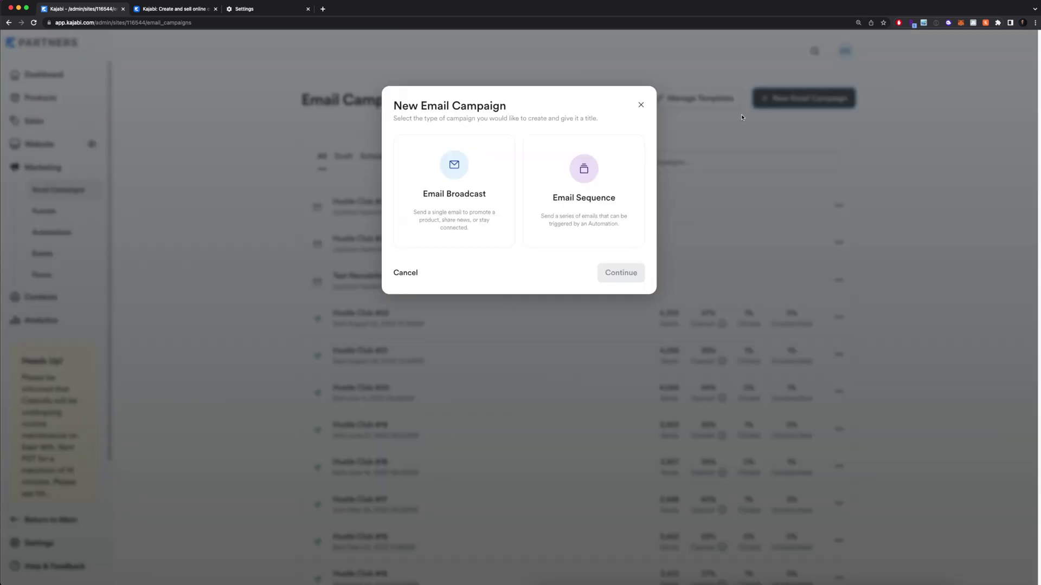
click(586, 226)
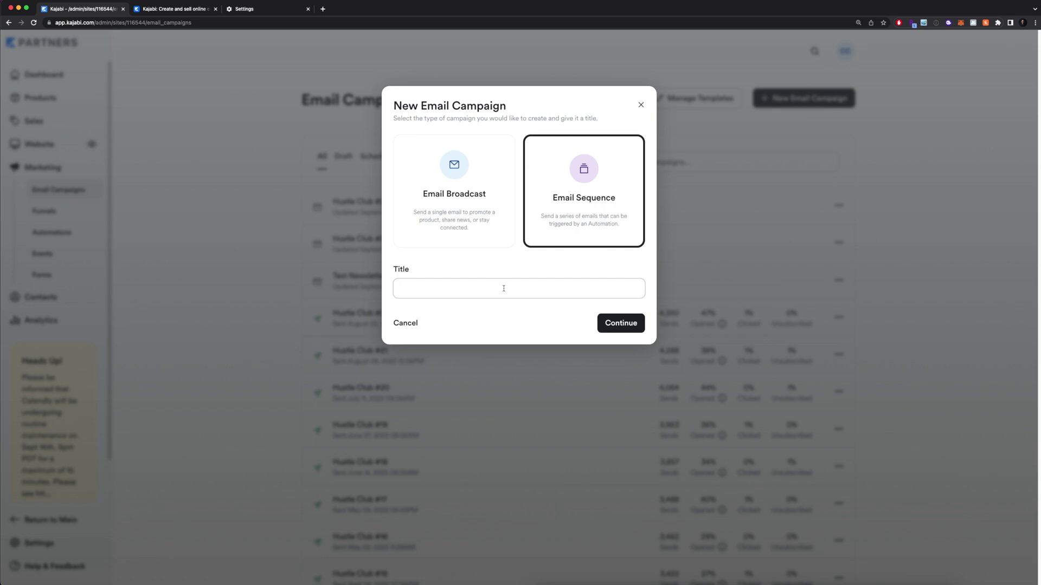
text(Email Sequence Test 1)
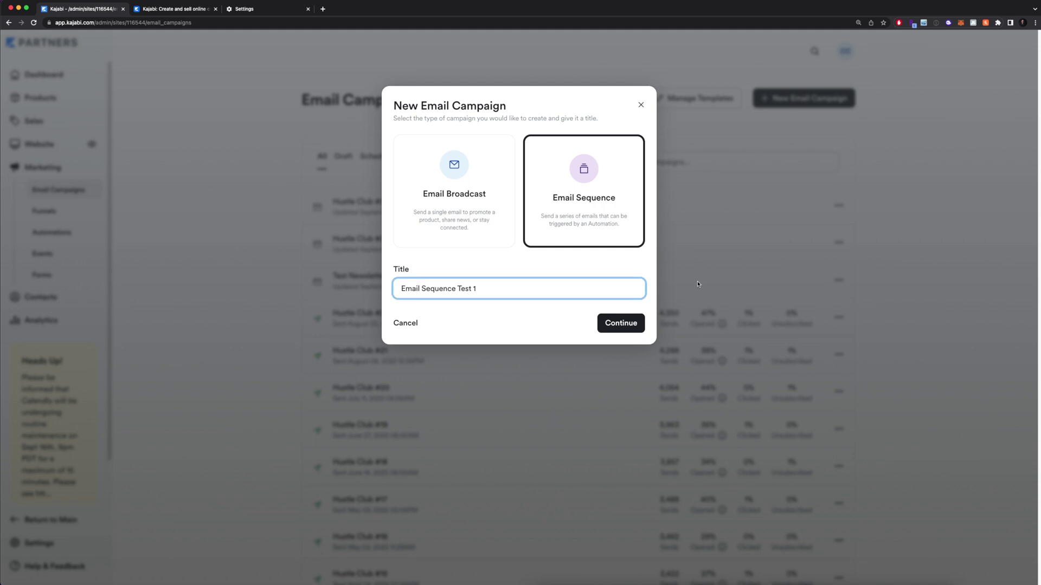
click(623, 329)
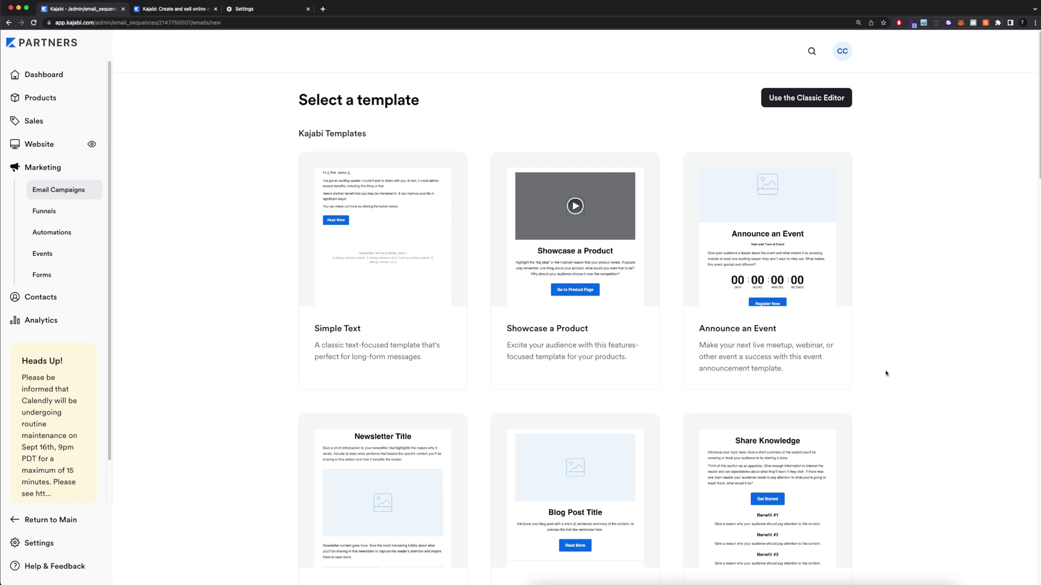
Choose the Bridge template and create the first email titled 'Test Email 1'
scroll(885, 374, down, 8)
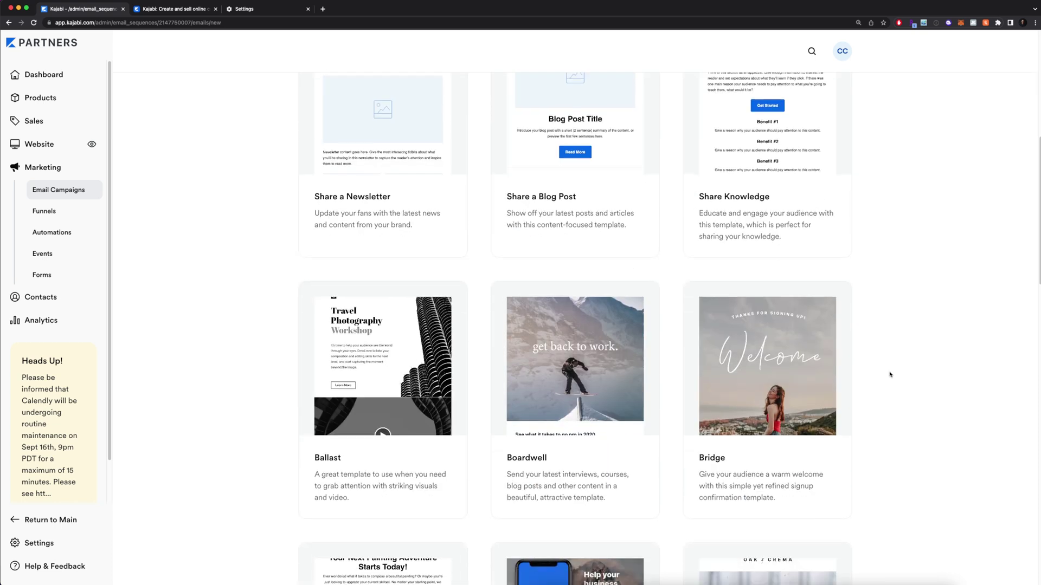
scroll(909, 364, down, 4)
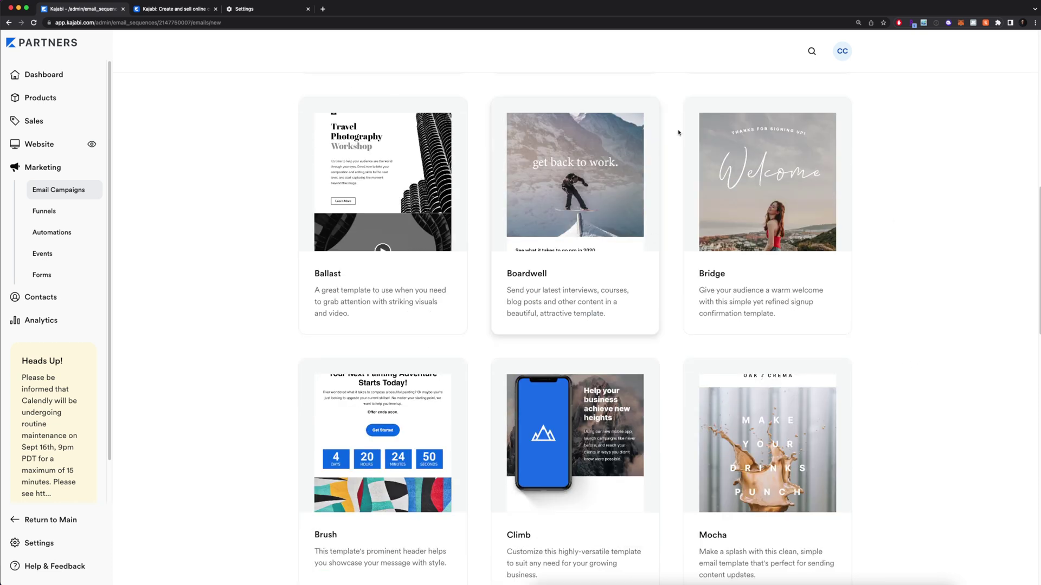
scroll(694, 312, down, 8)
scroll(937, 360, down, 8)
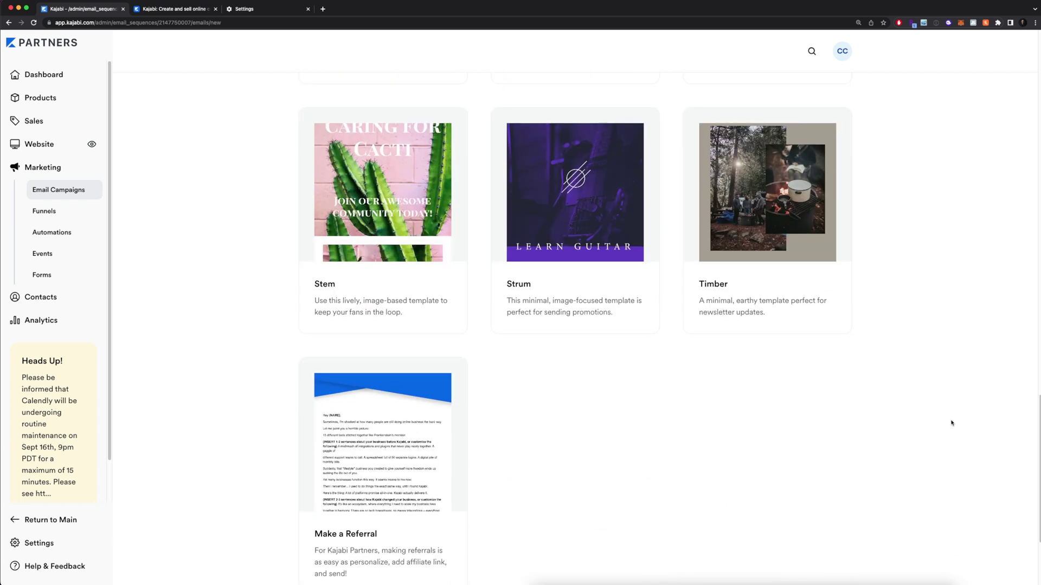
scroll(948, 423, up, 15)
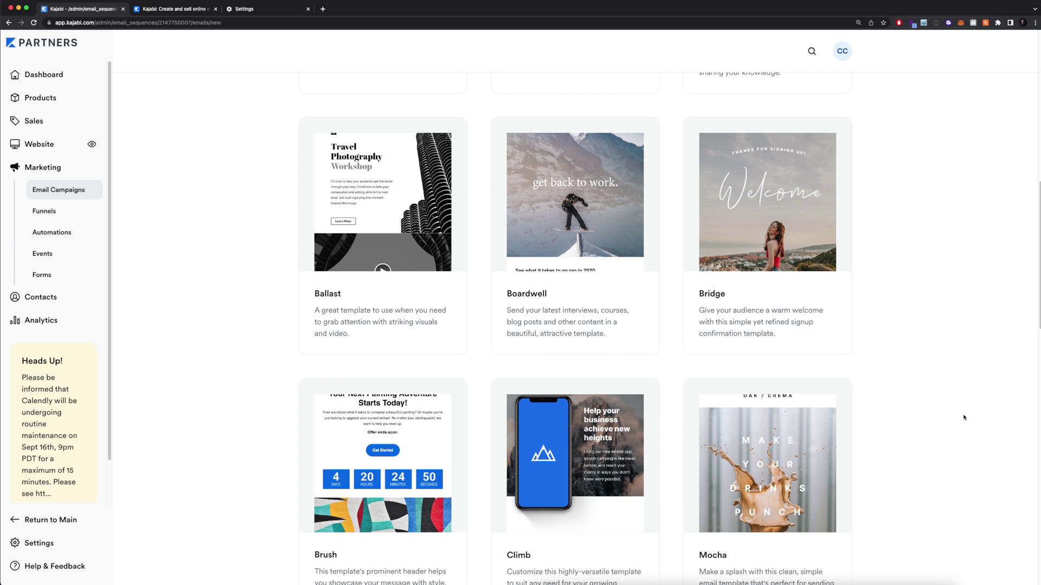
click(767, 234)
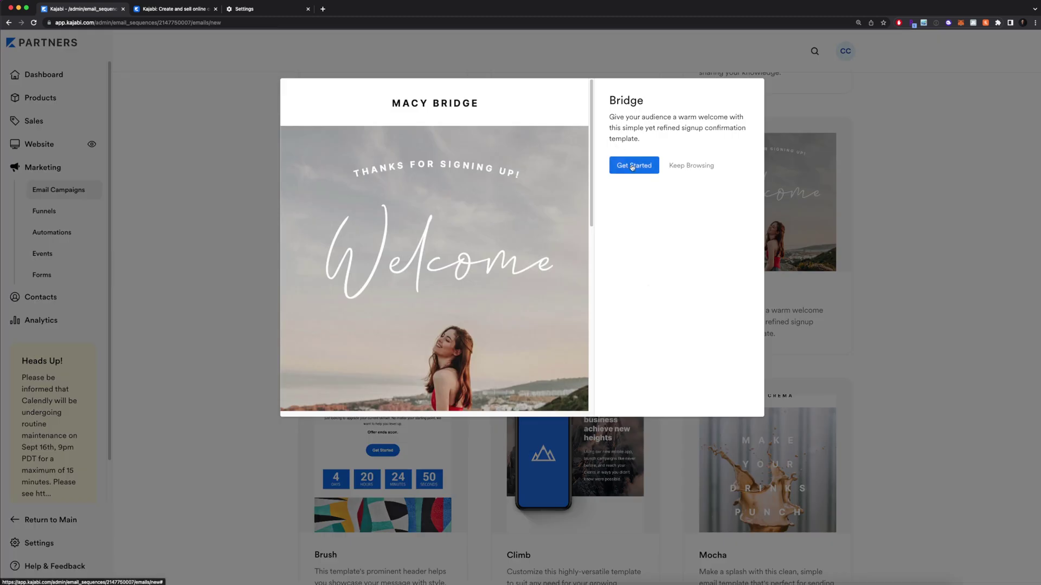
click(633, 165)
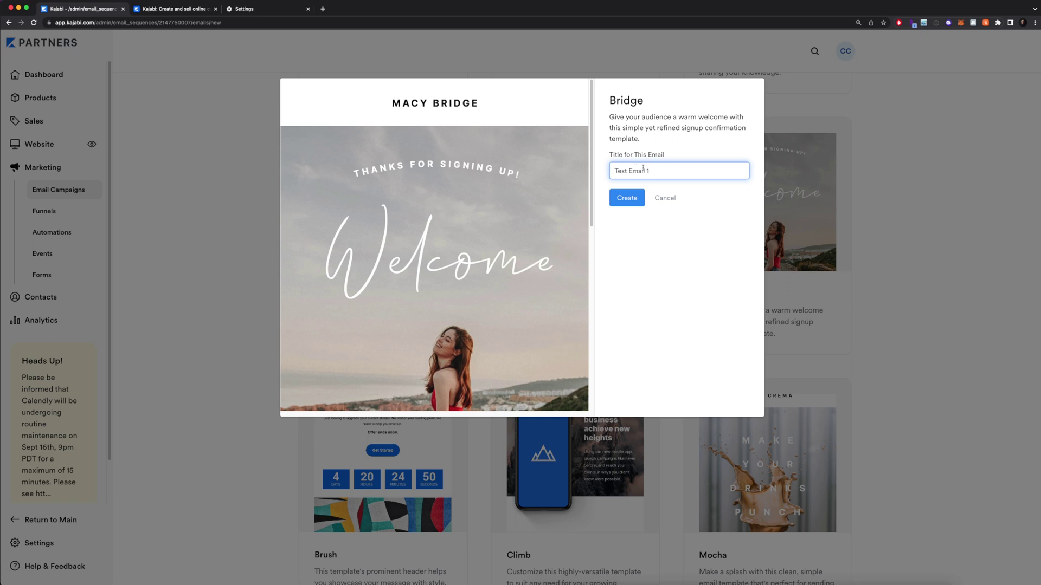
text(Test Email 1)
click(627, 198)
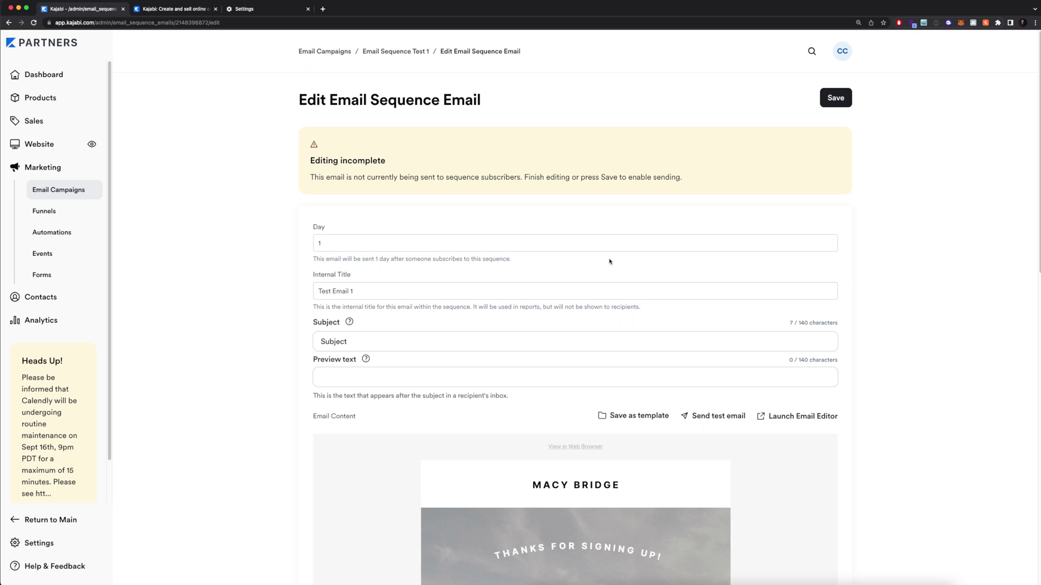
Keep the email's send day at Day 1
click(828, 246)
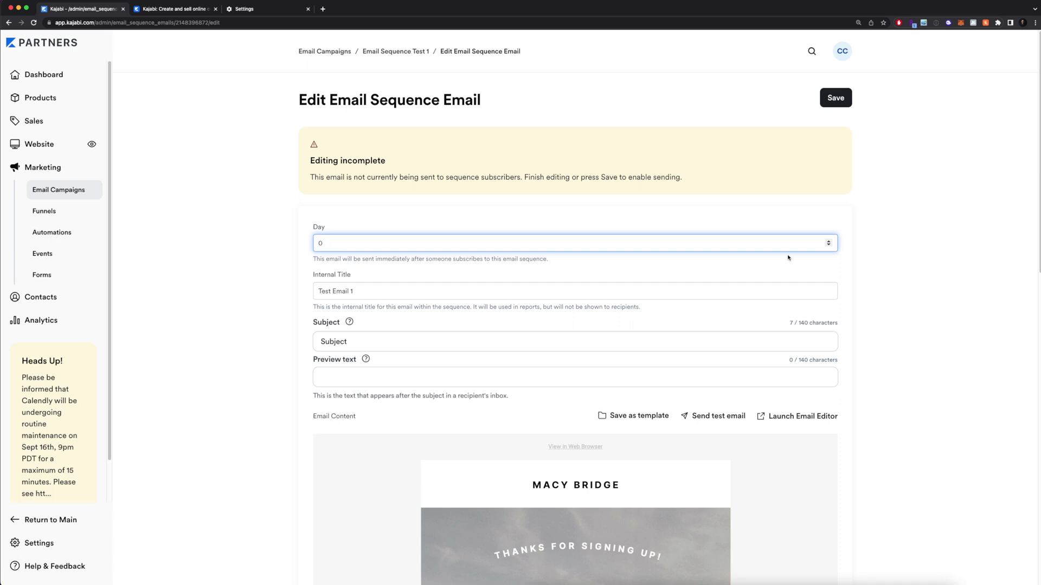
click(828, 242)
click(828, 242)
click(829, 246)
click(829, 246)
click(248, 285)
scroll(246, 293, down, 1)
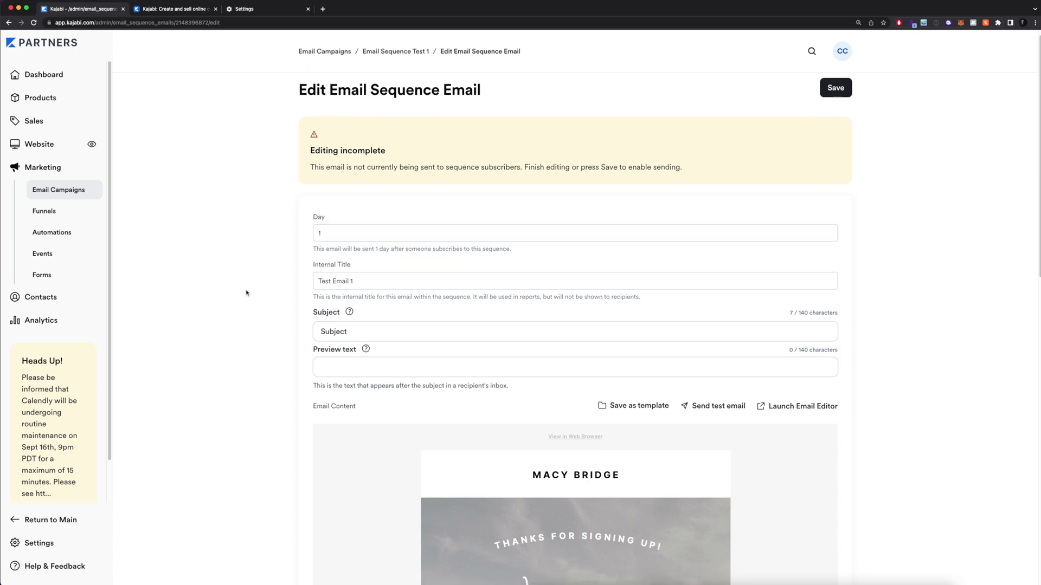
scroll(246, 293, down, 2)
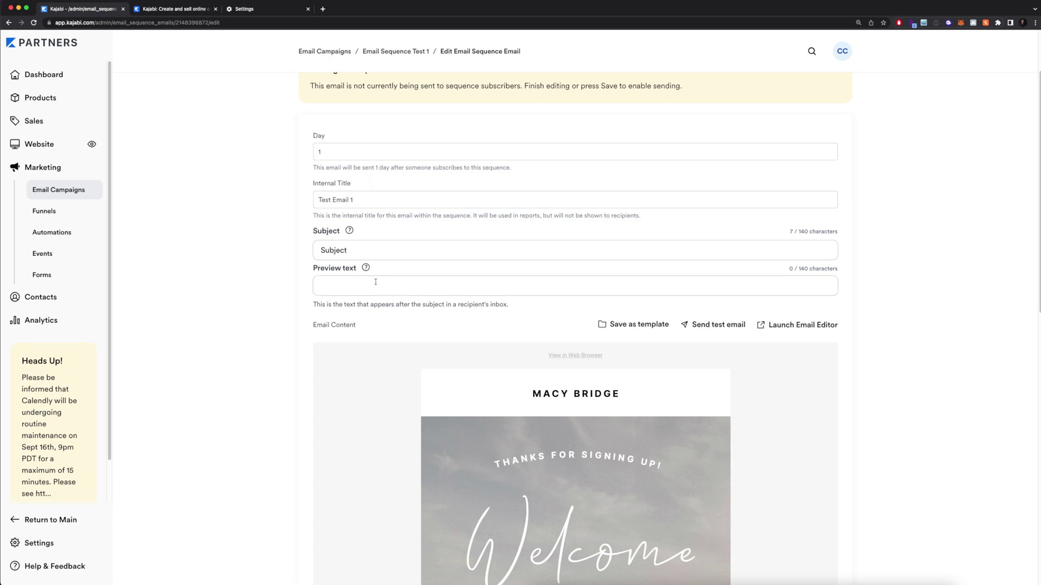
Set subject 'Hey Thanks for Subscribing!' and preview text 'This email is going to blow your mind (check inside)'
double_click(384, 251)
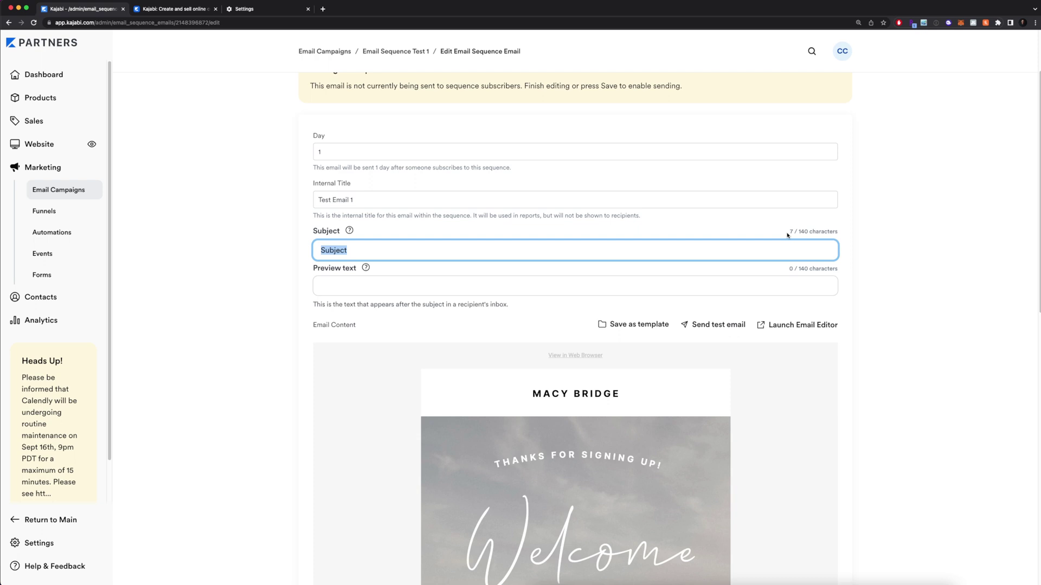
text(Hey Thanks for Subscribing!)
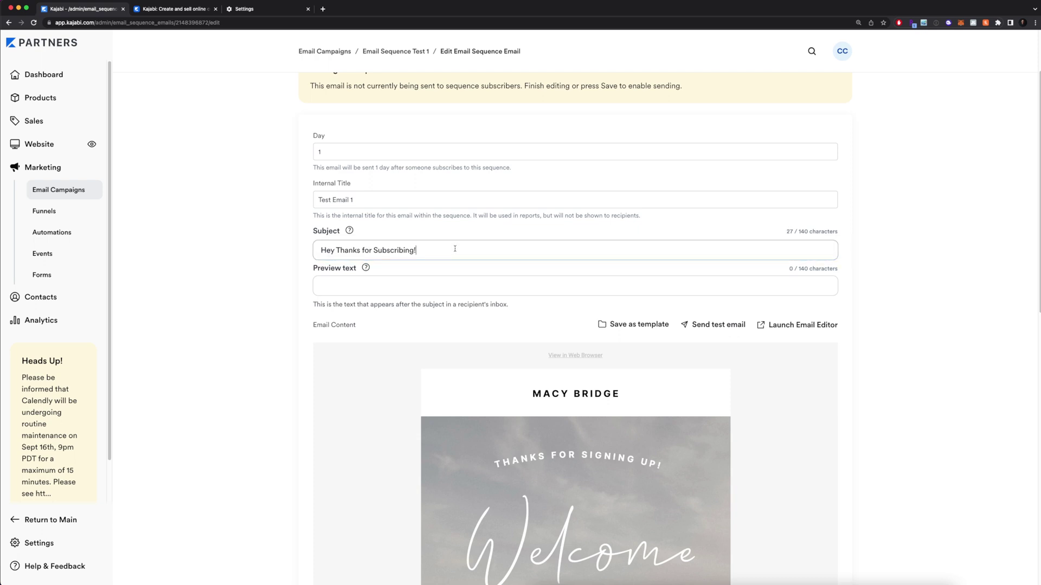
click(420, 285)
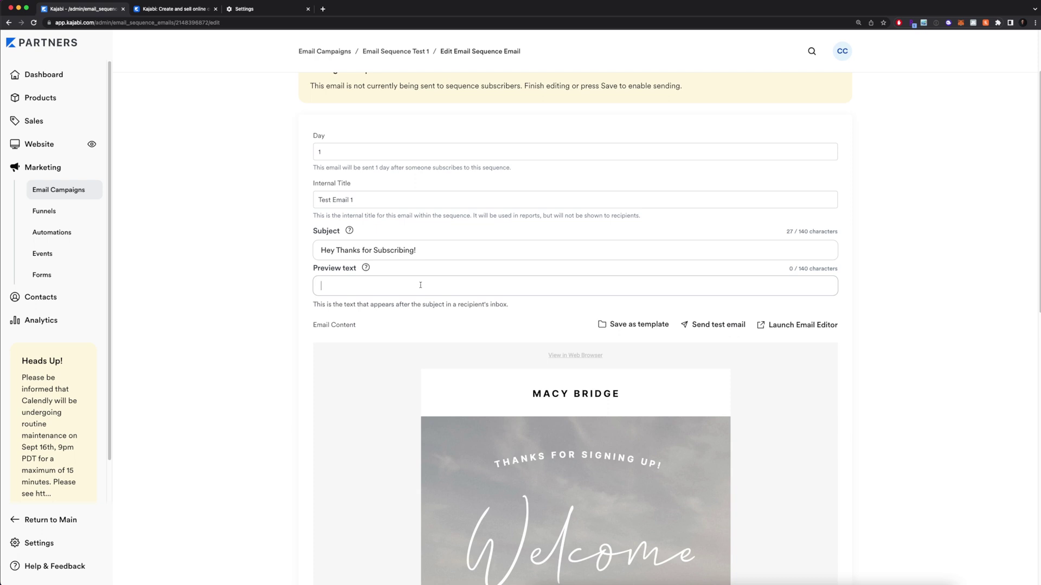
text(This email is going to blow your mind (check inside))
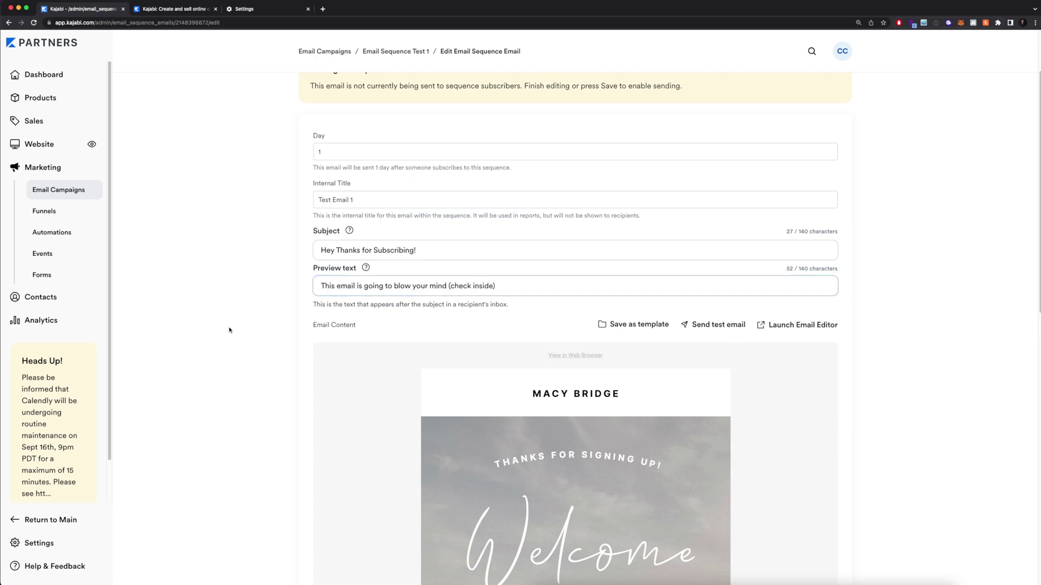
scroll(231, 331, down, 2)
scroll(894, 315, down, 6)
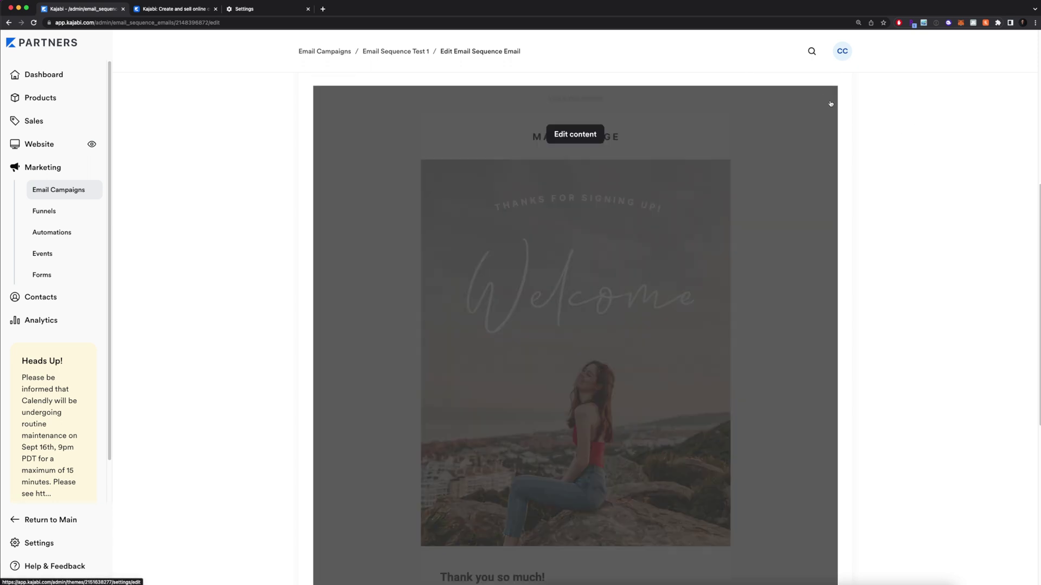
scroll(589, 353, up, 5)
scroll(588, 353, down, 3)
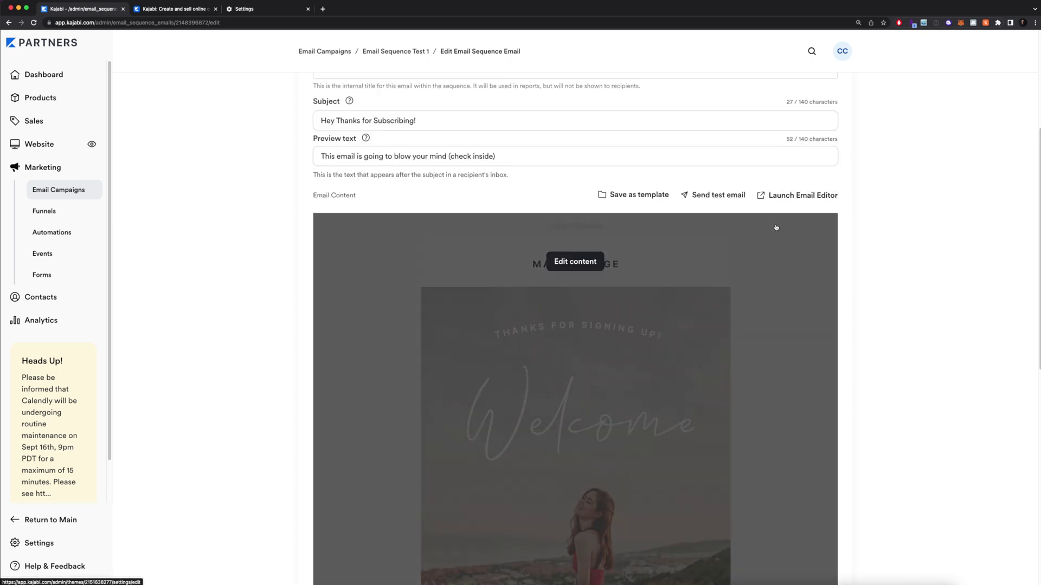
click(776, 228)
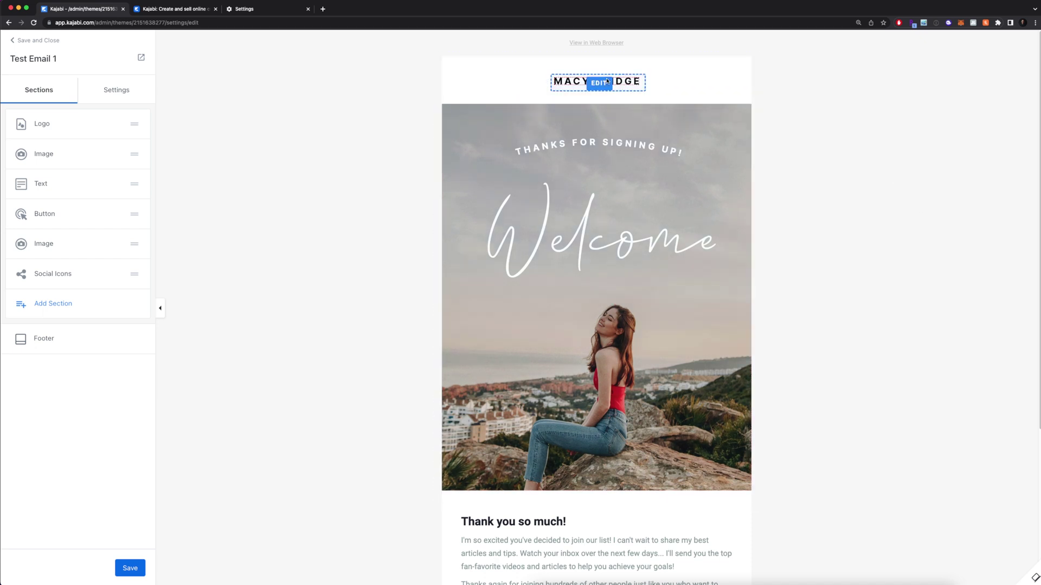
Set the MACY BRIDGE logo width to 100, save it, and select the Welcome image
click(607, 81)
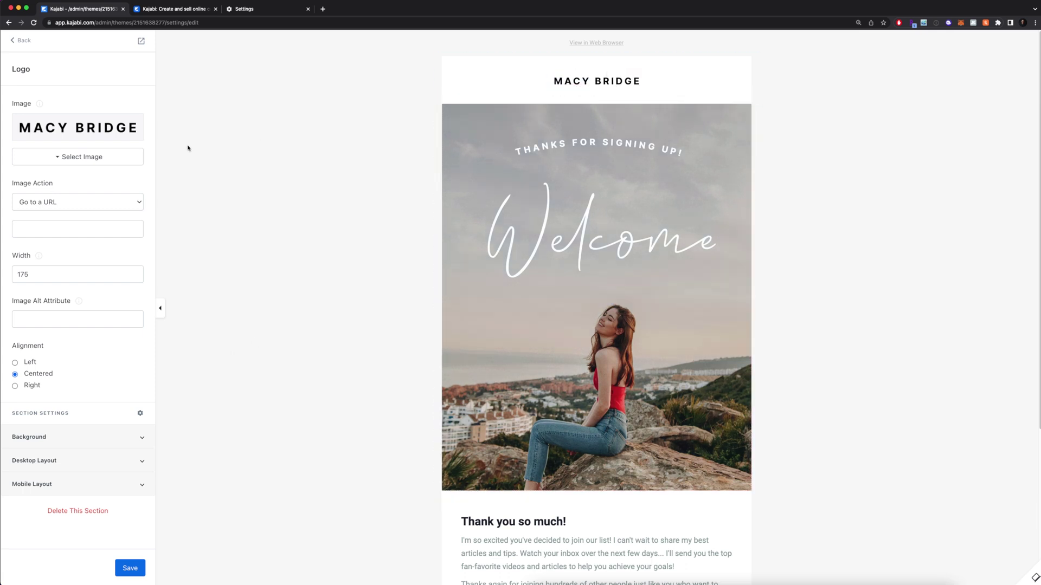
click(63, 159)
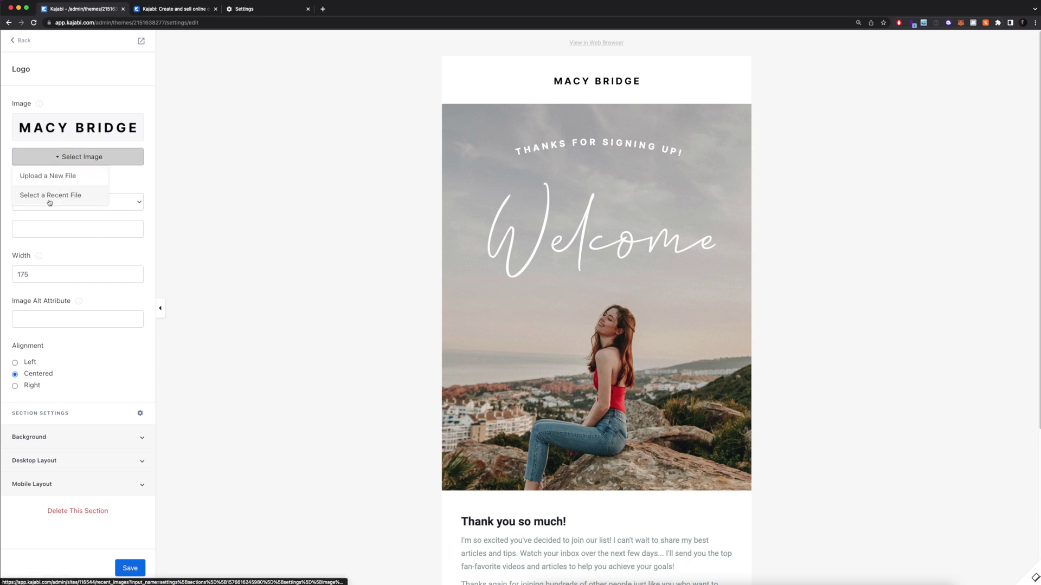
click(127, 180)
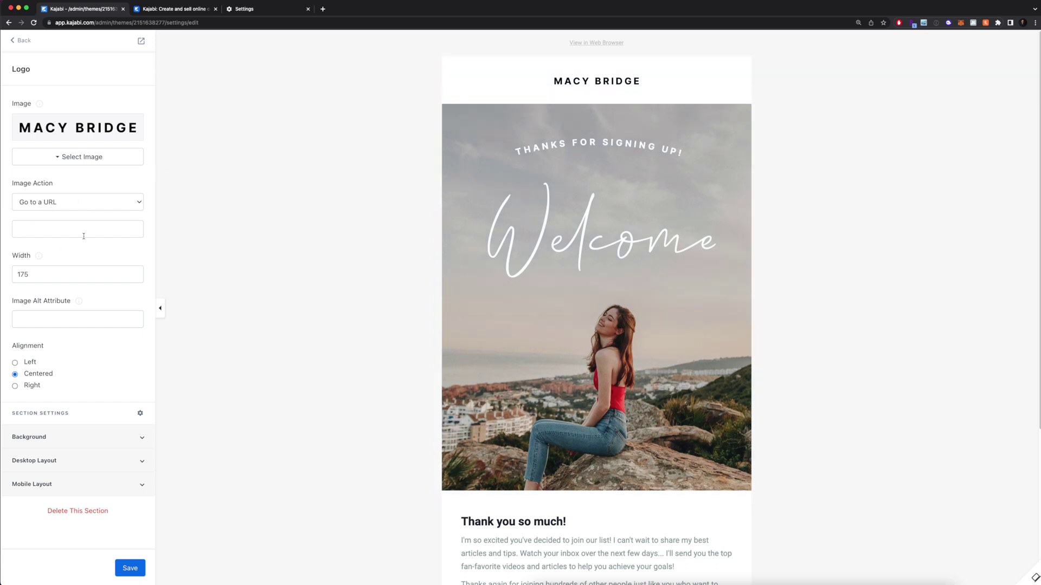
double_click(42, 272)
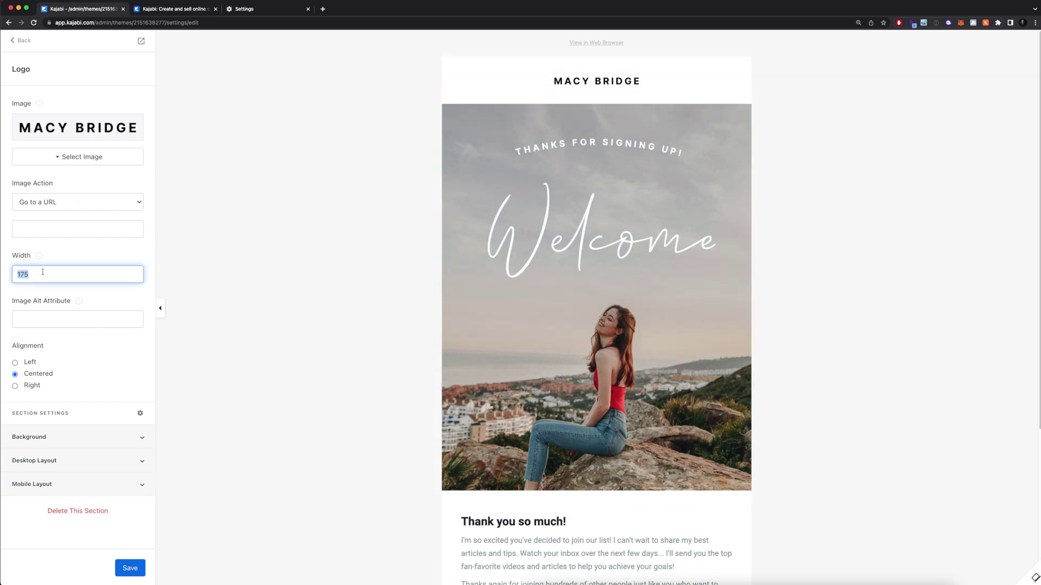
text(250)
double_click(58, 271)
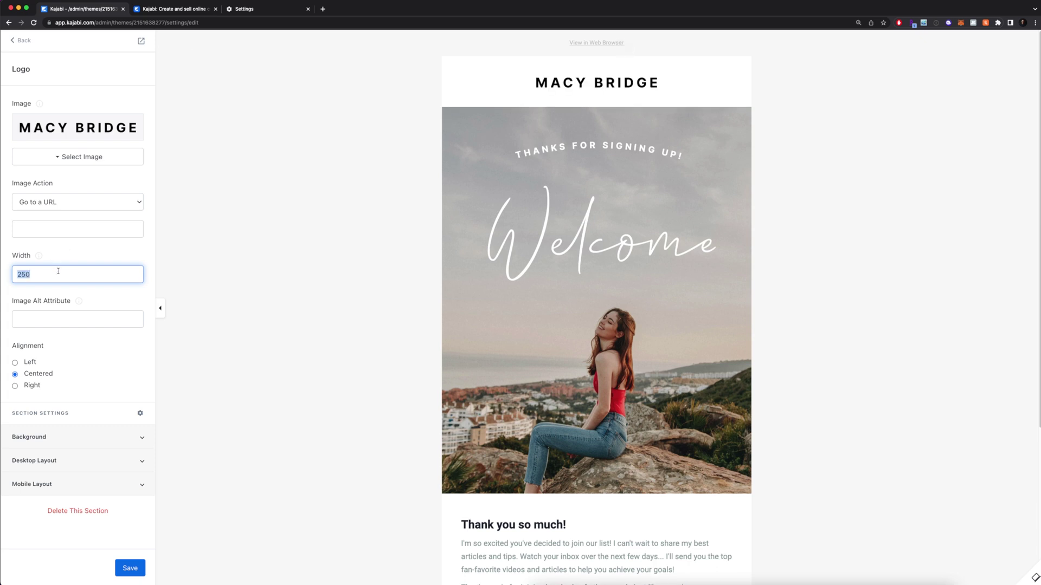
text(100)
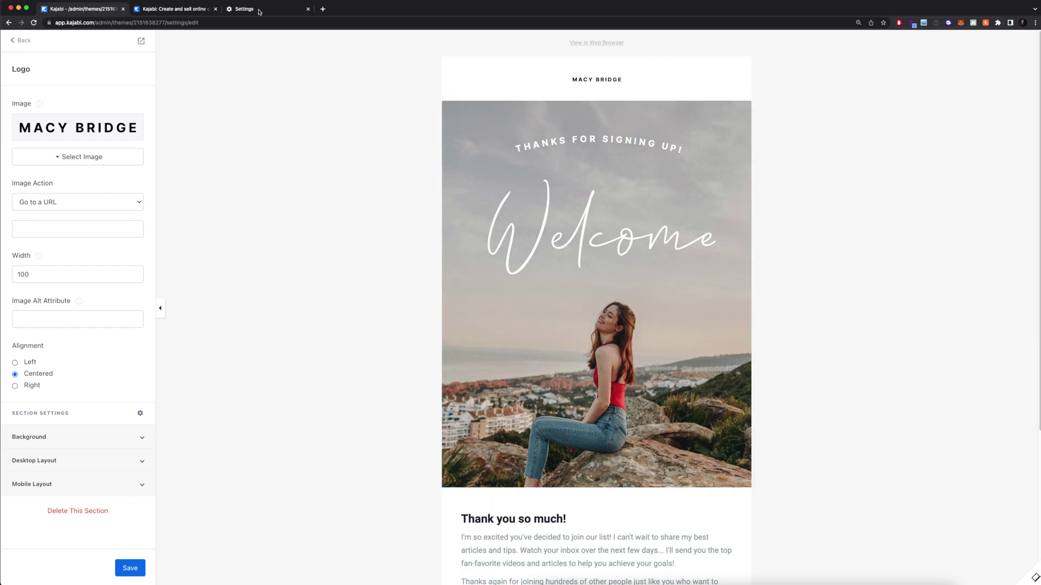
click(130, 568)
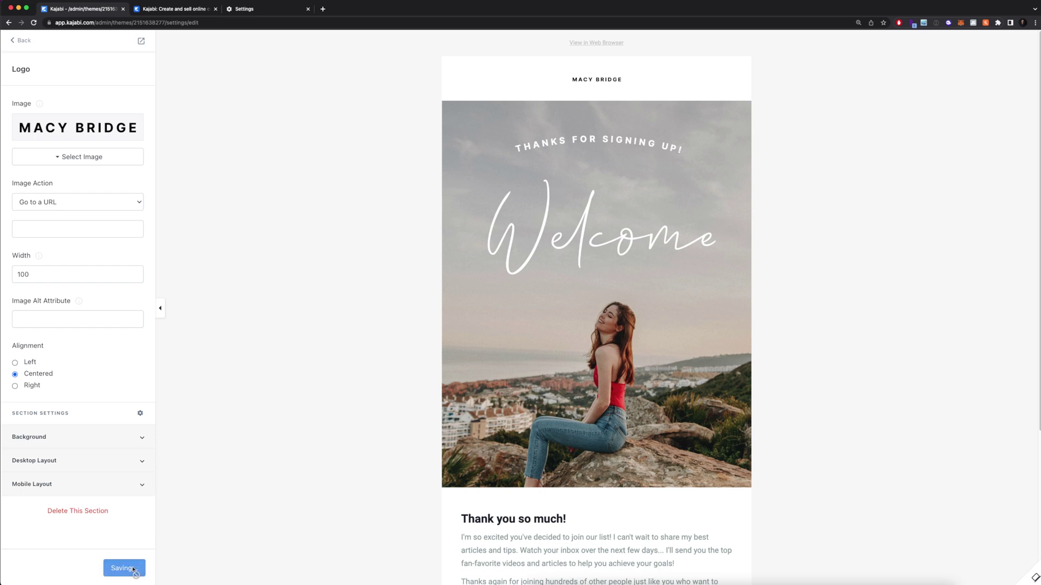
scroll(596, 271, down, 1)
click(640, 183)
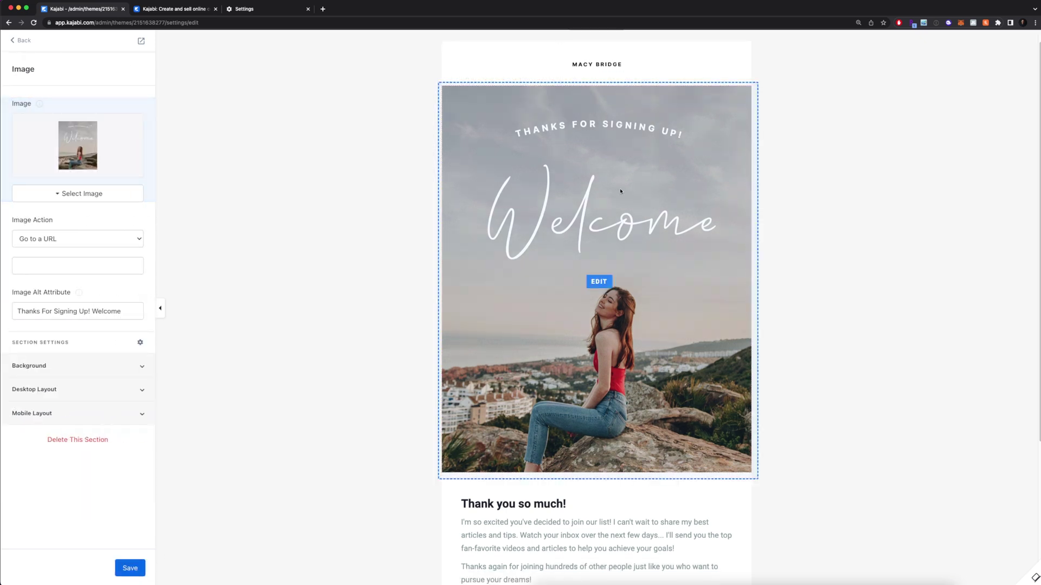
Append 'P.S. Check out our link below' to the Thank you text block
click(104, 194)
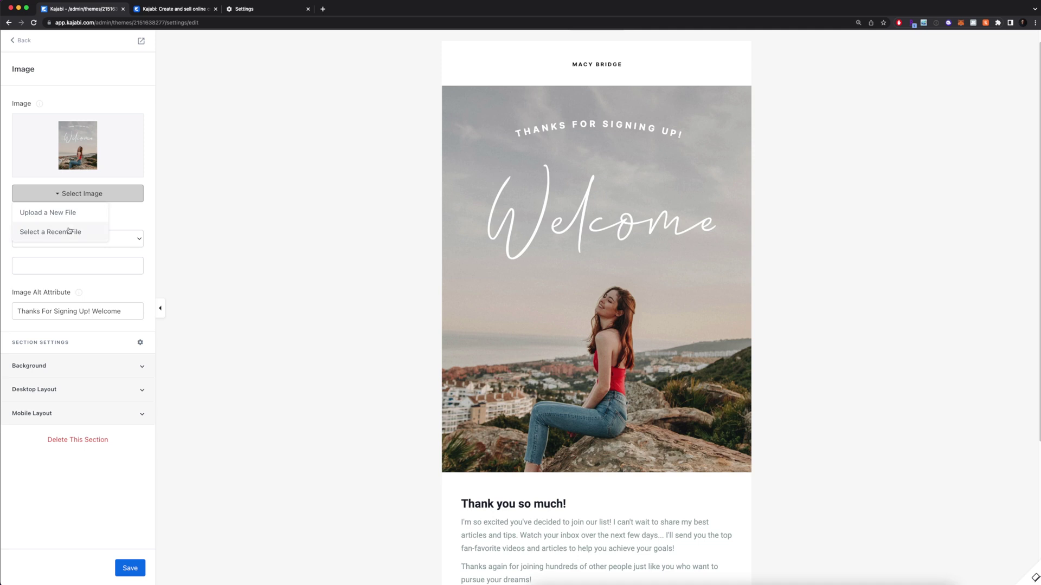
click(111, 181)
scroll(573, 383, down, 4)
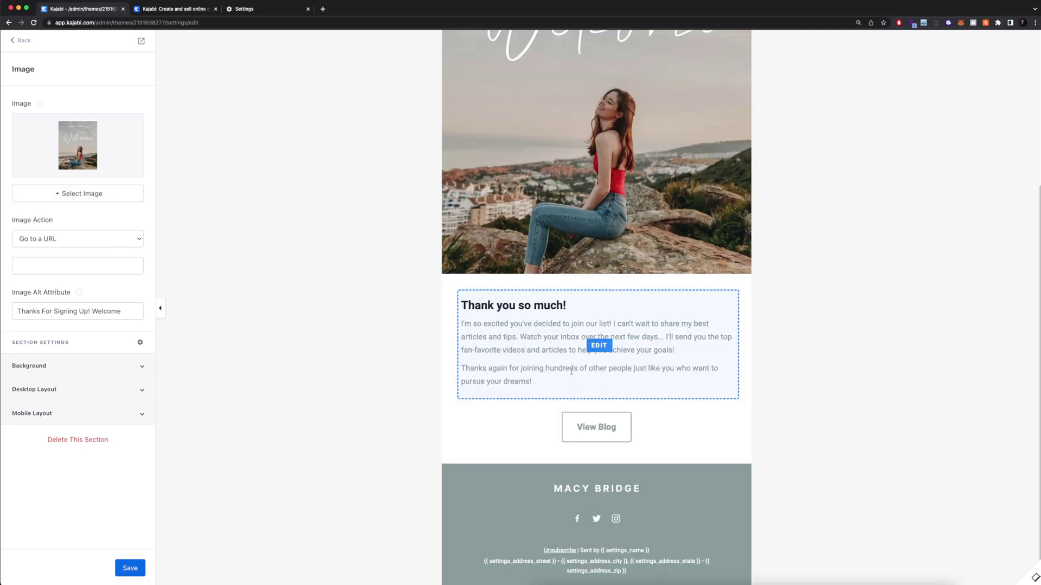
click(524, 341)
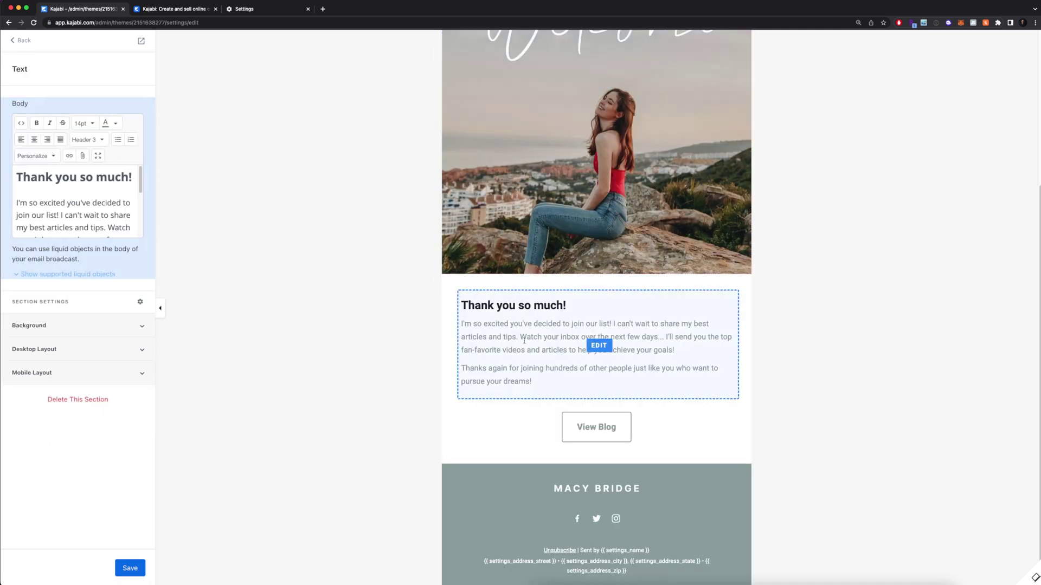
click(98, 156)
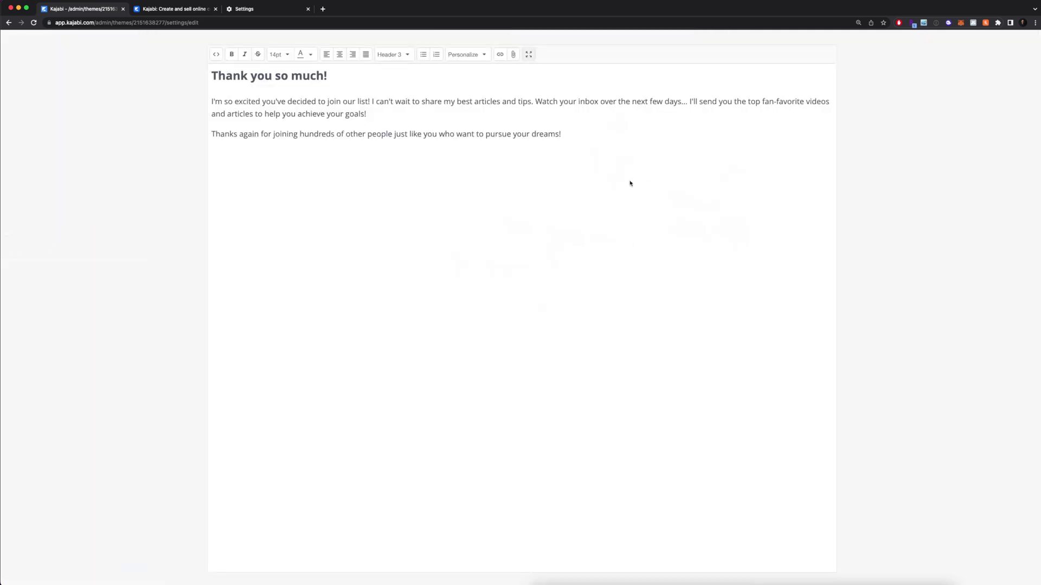
click(575, 134)
text(P.S. Check out our link below)
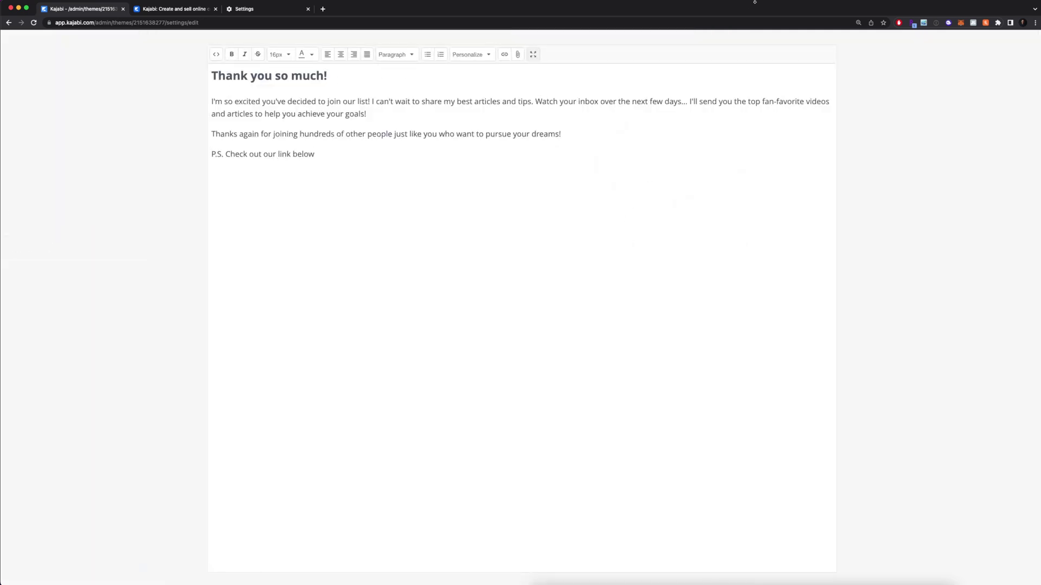
click(533, 54)
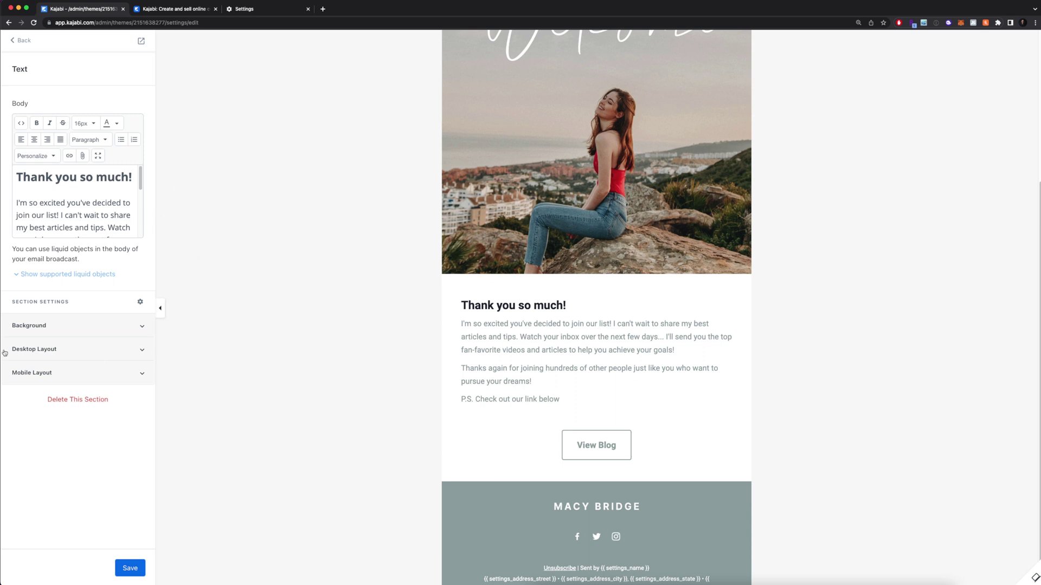
Add a new 'LInk' line below it and select it for hyperlinking
mouse_move(120, 224)
mouse_down()
mouse_move(30, 224)
mouse_move(120, 224)
mouse_up()
key(Return)
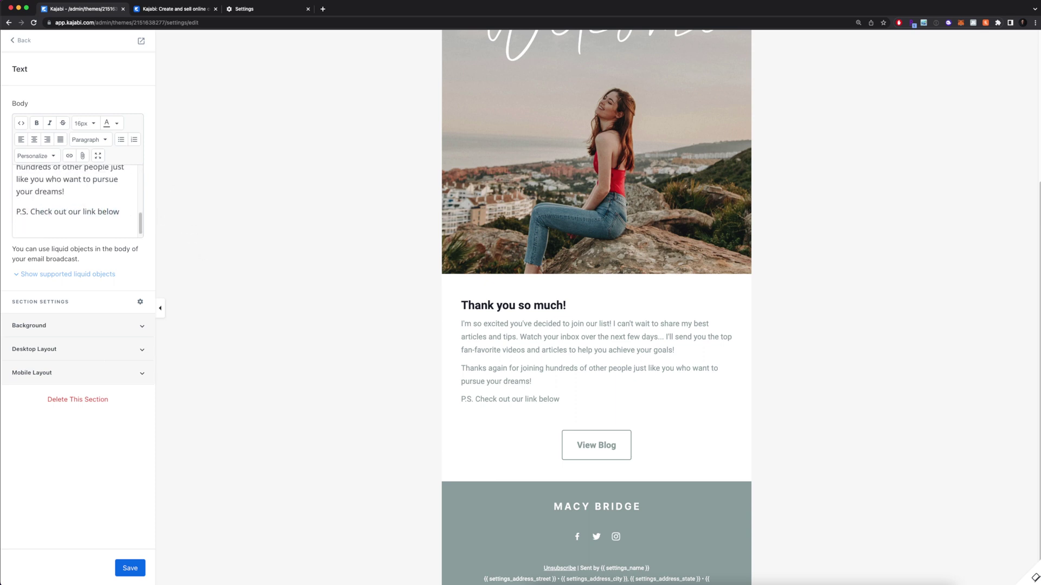
text(LInk)
double_click(17, 232)
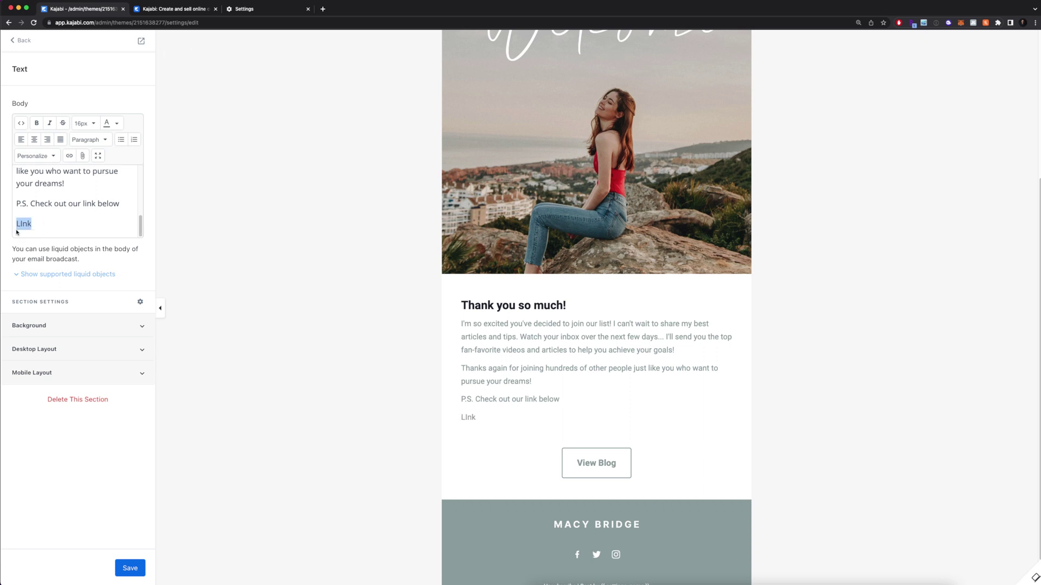
click(70, 157)
text(w)
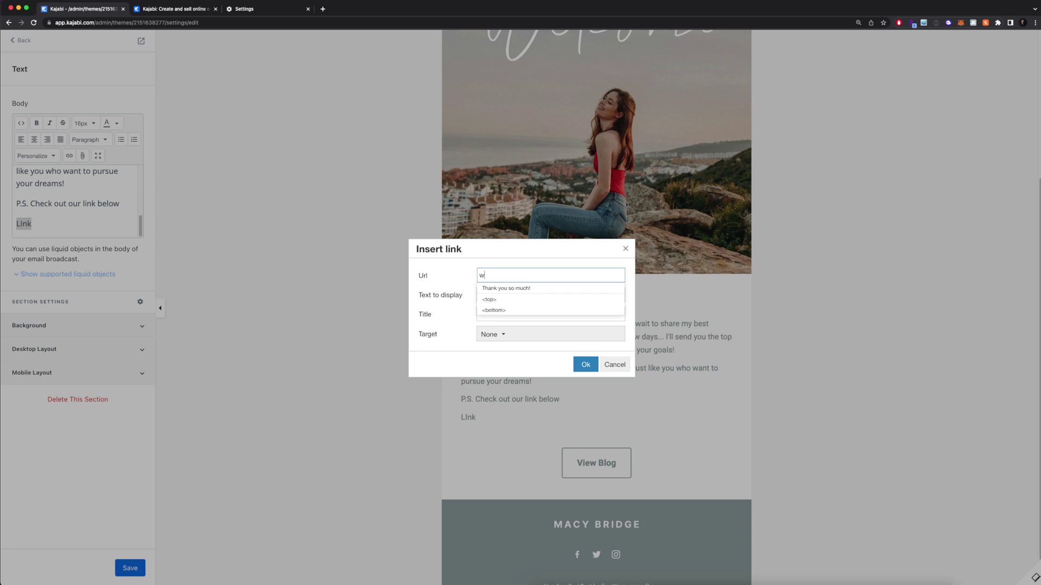
text(ww.yahoo.com)
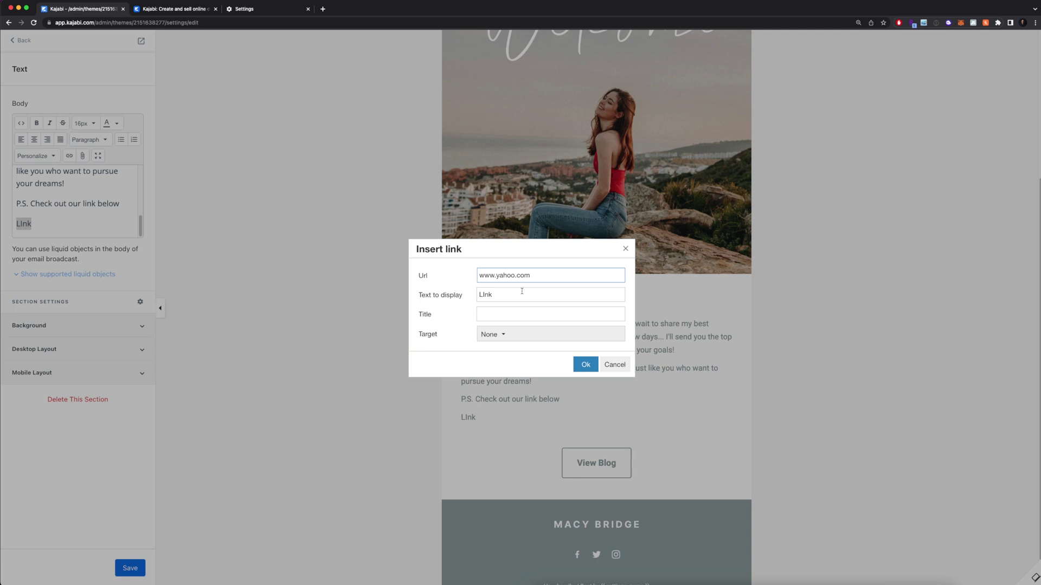
click(586, 365)
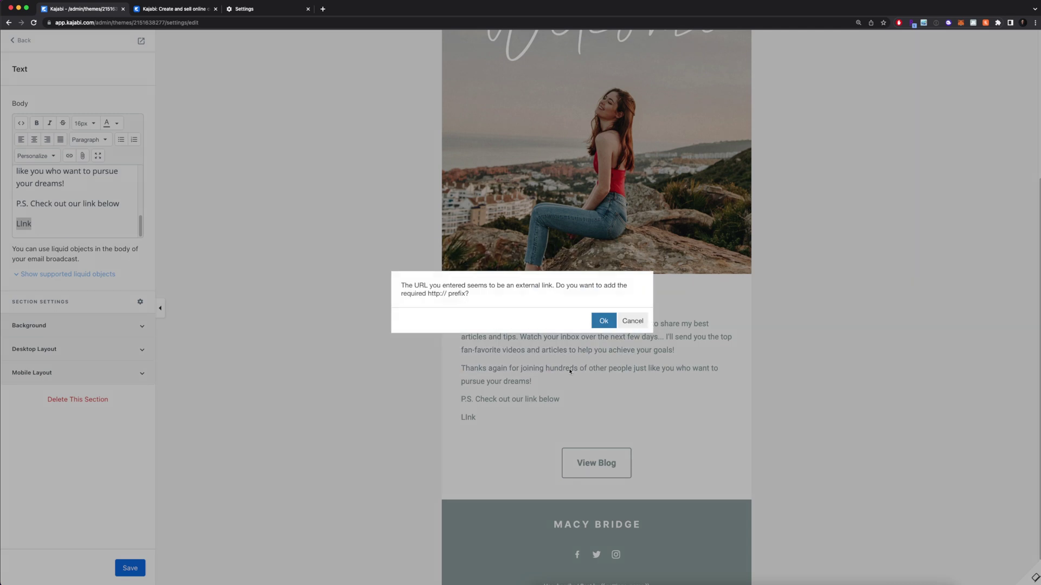
click(602, 320)
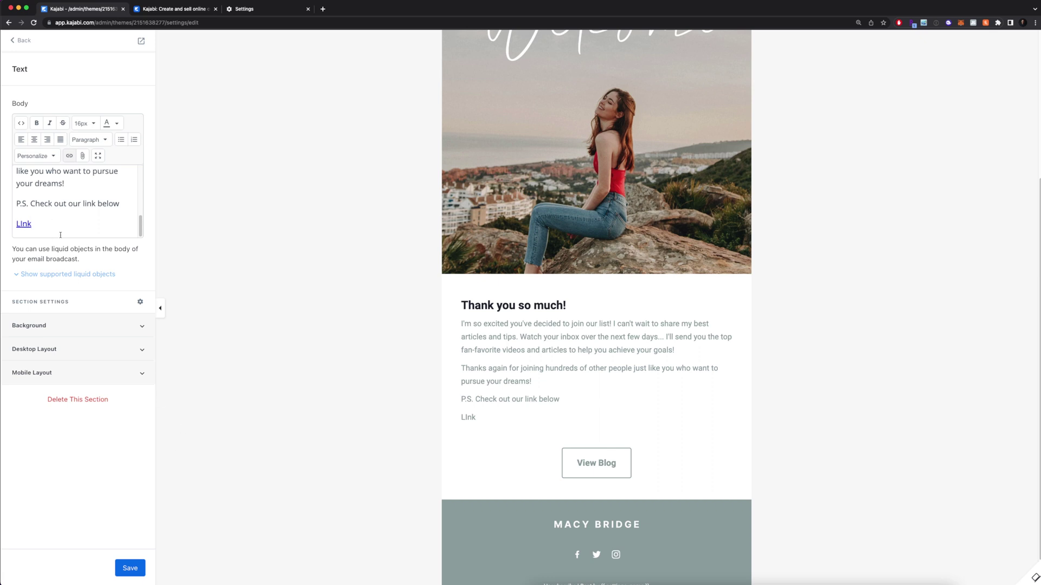
Review the View Blog button settings and save the email's design changes
scroll(624, 412, down, 1)
click(597, 429)
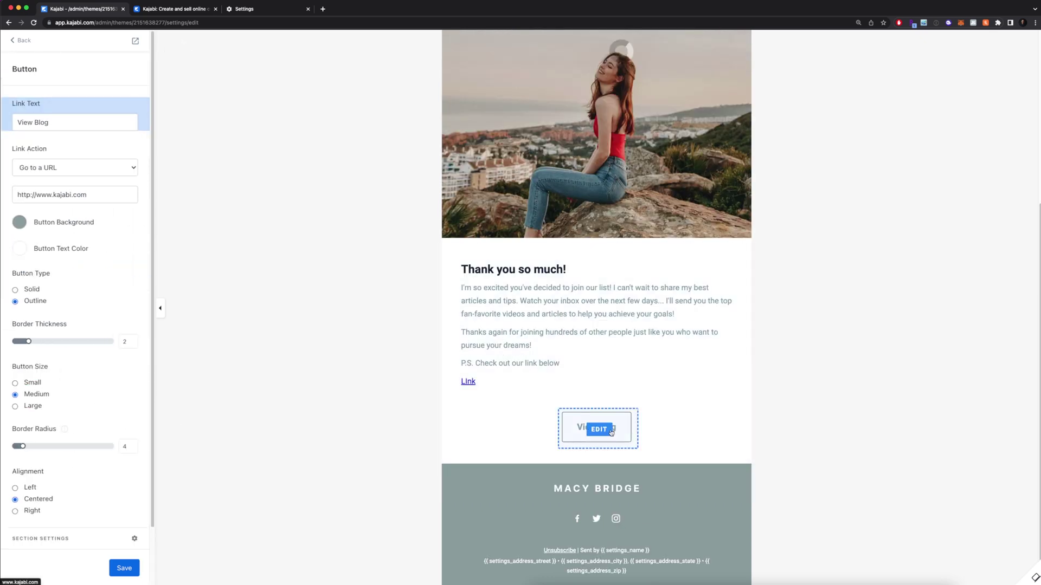
scroll(58, 343, down, 2)
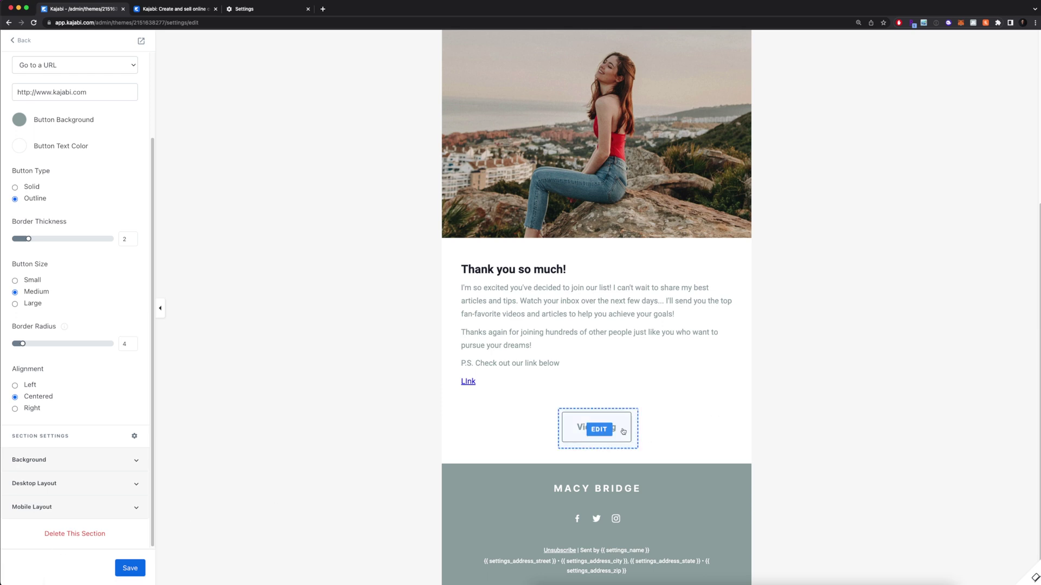
scroll(885, 328, up, 5)
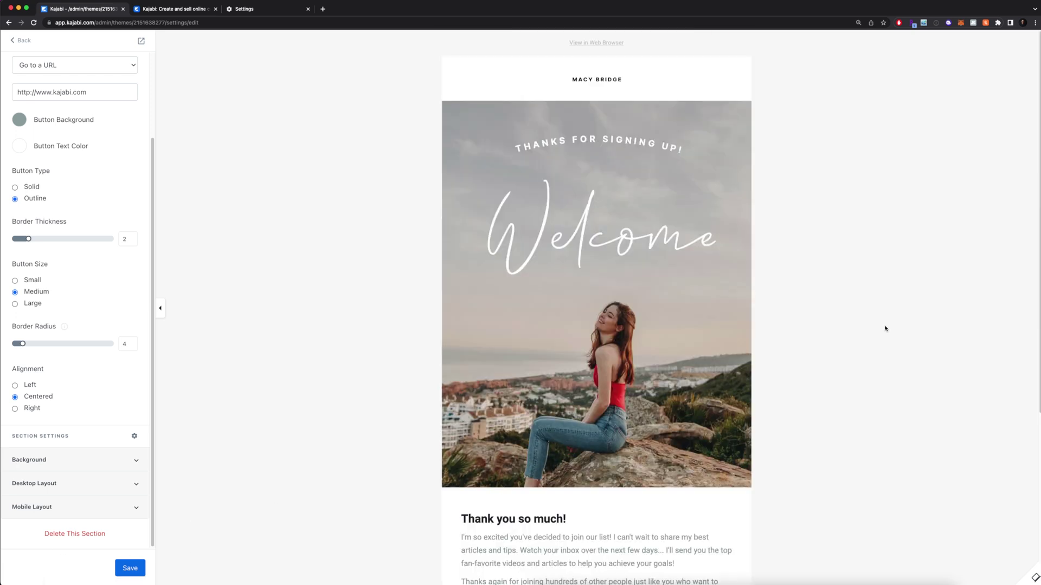
scroll(738, 316, down, 5)
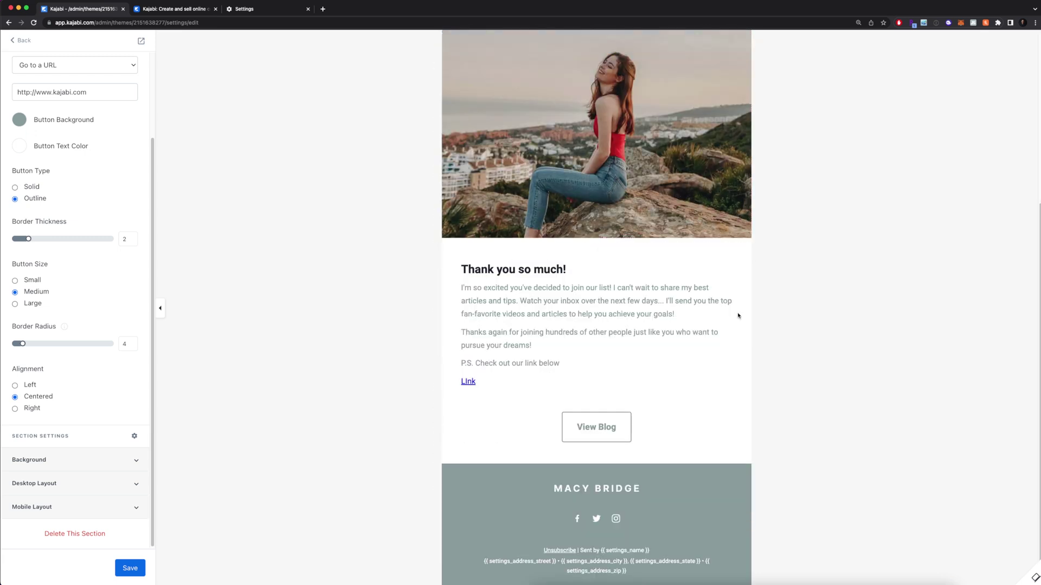
scroll(684, 232, up, 5)
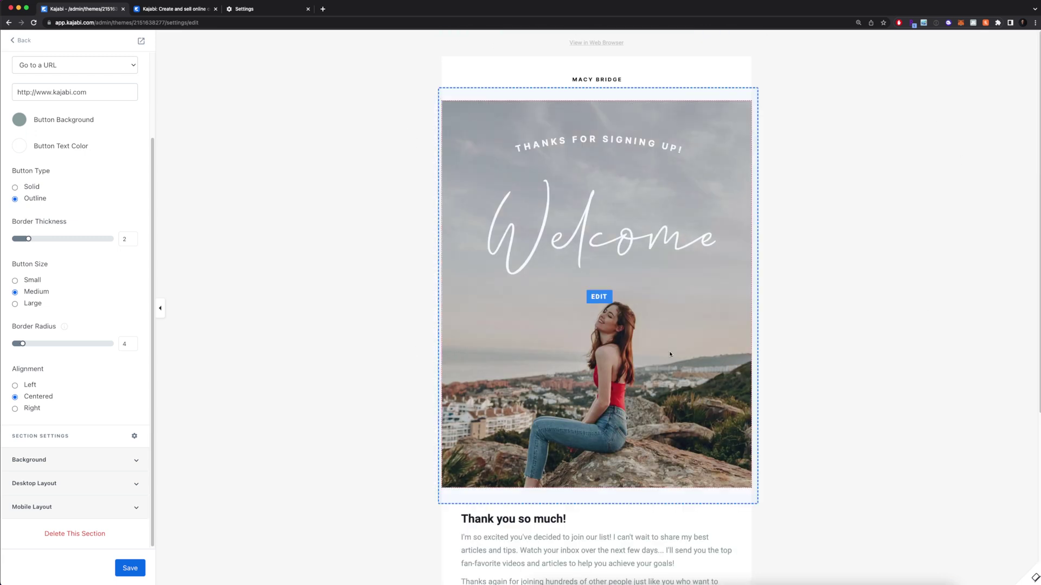
scroll(738, 408, down, 5)
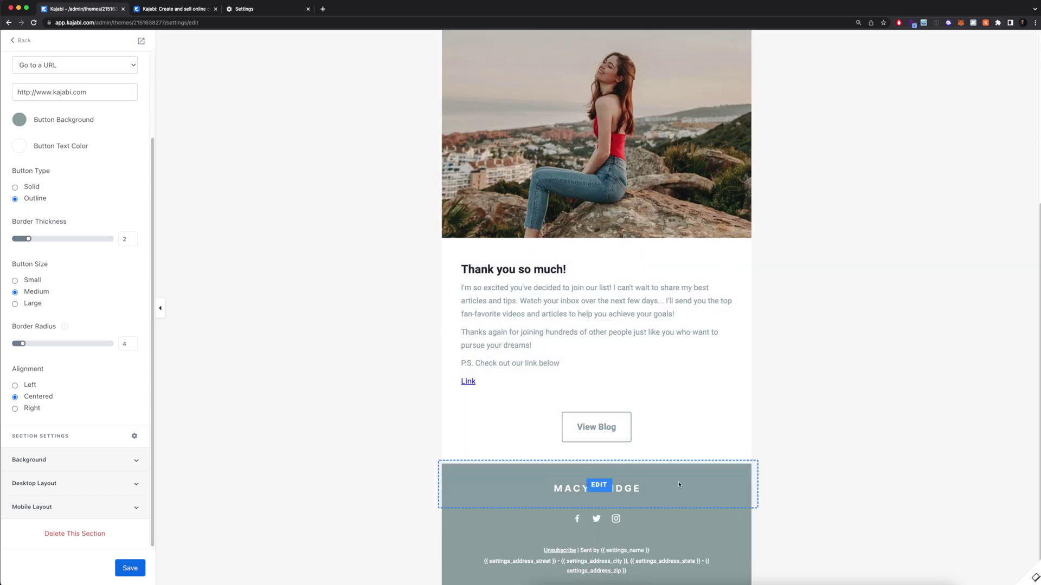
click(117, 571)
Save Test Email 1's sequence settings and return to the Email Sequence Test 1 overview
click(26, 41)
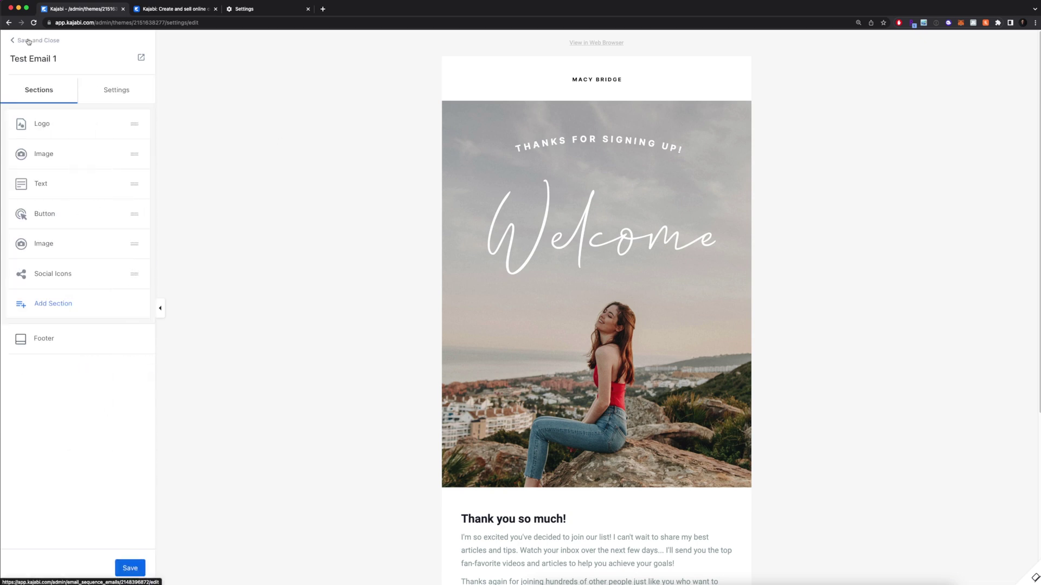
click(28, 41)
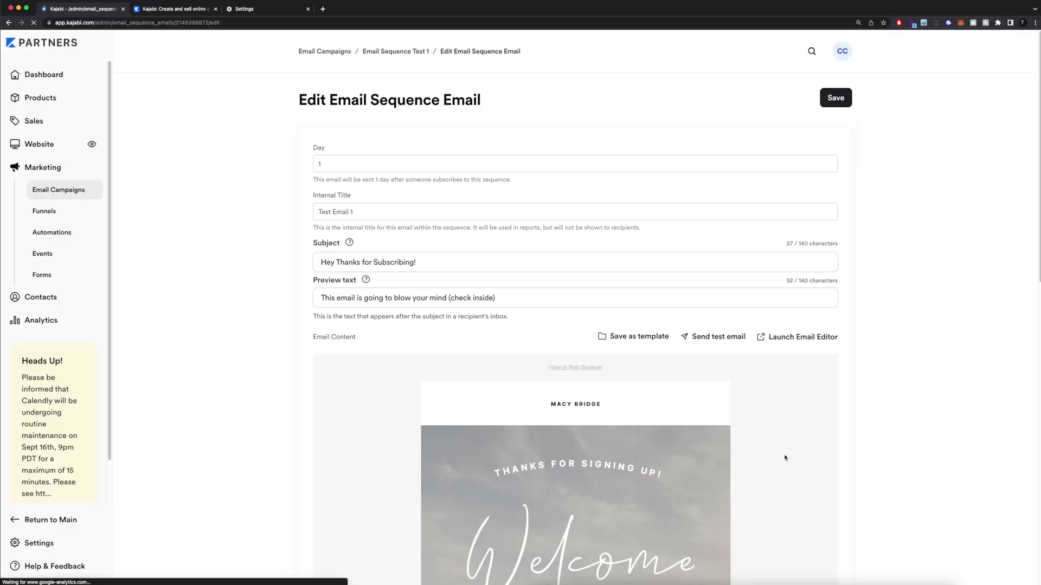
mouse_move(546, 362)
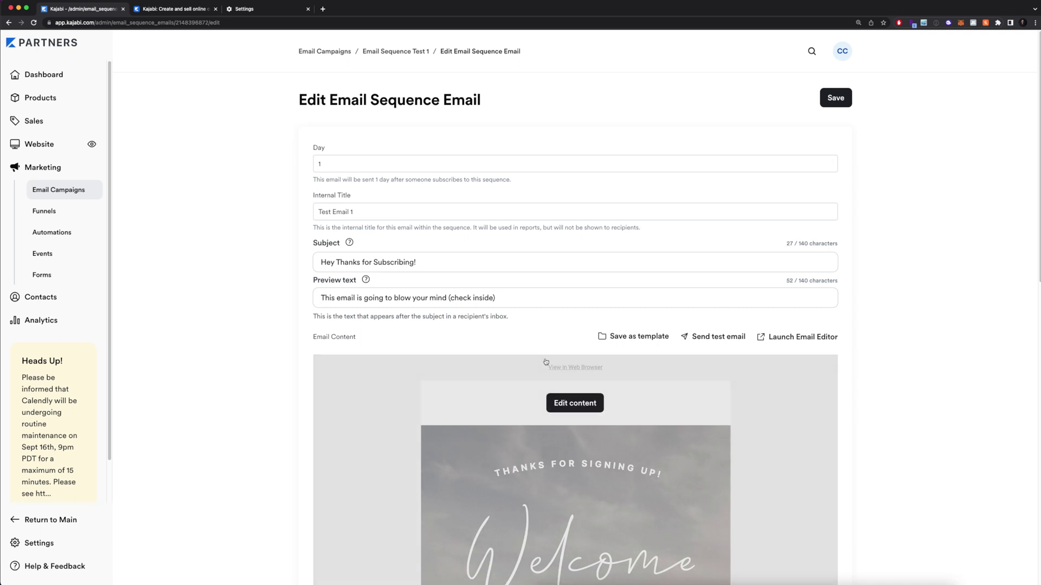
scroll(276, 308, down, 3)
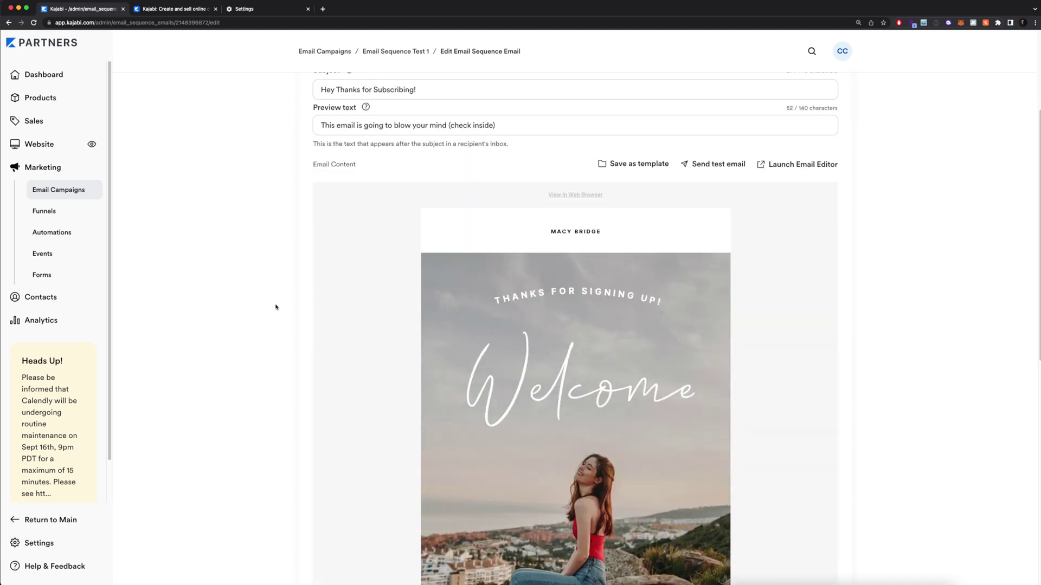
scroll(276, 307, down, 10)
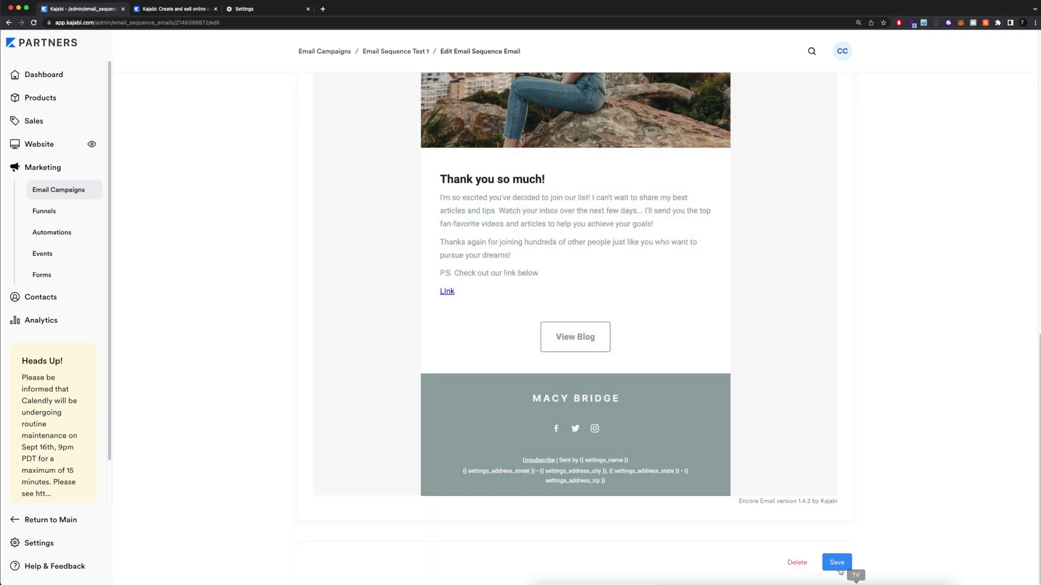
click(837, 563)
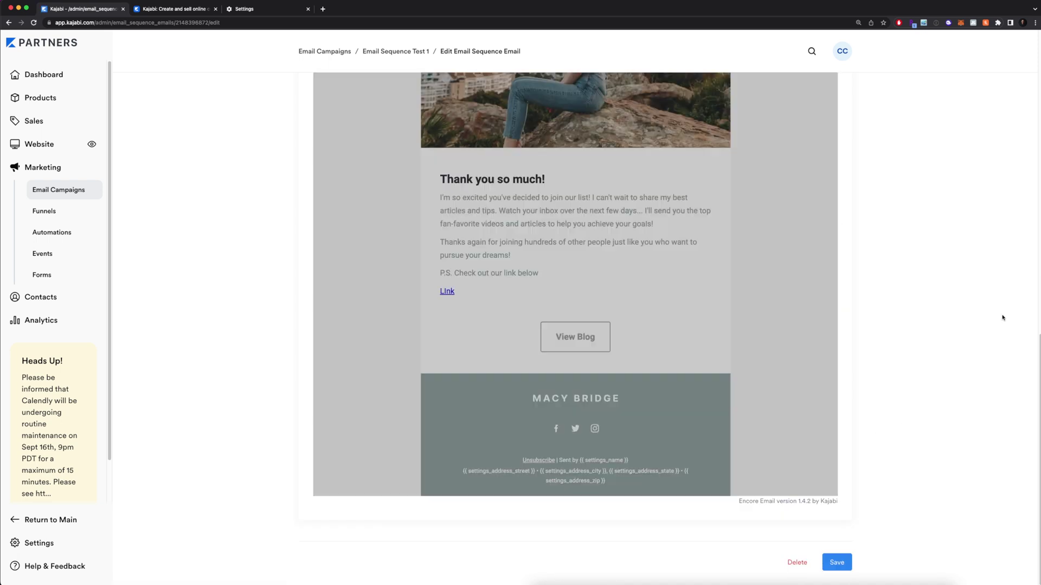
scroll(1003, 319, up, 10)
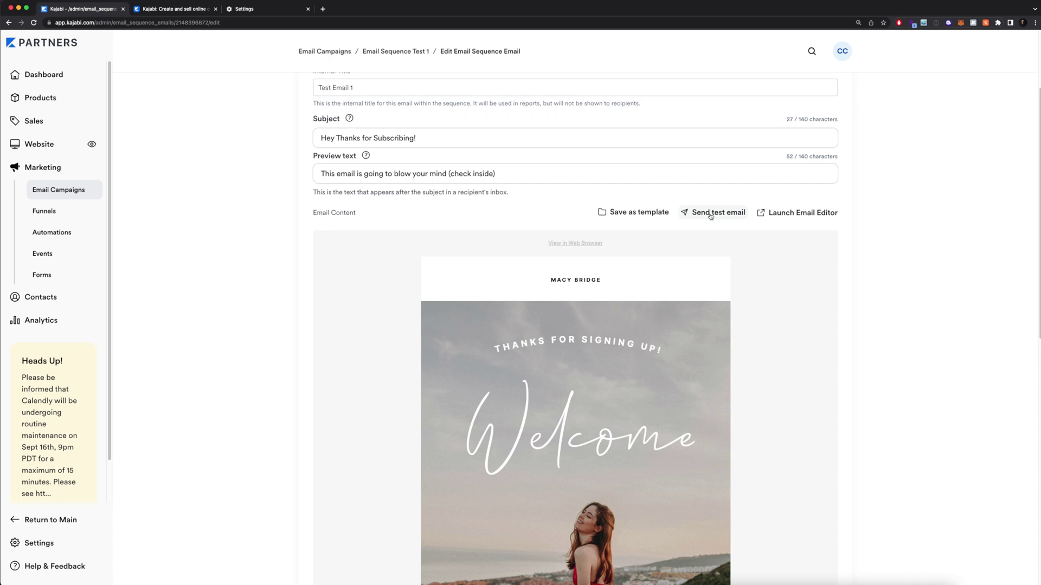
click(711, 217)
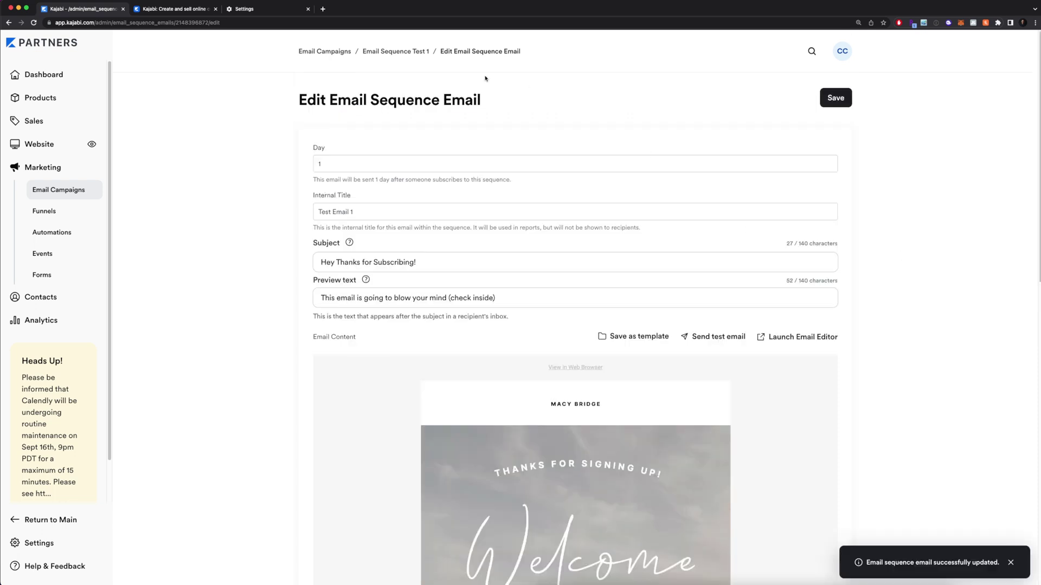
click(409, 54)
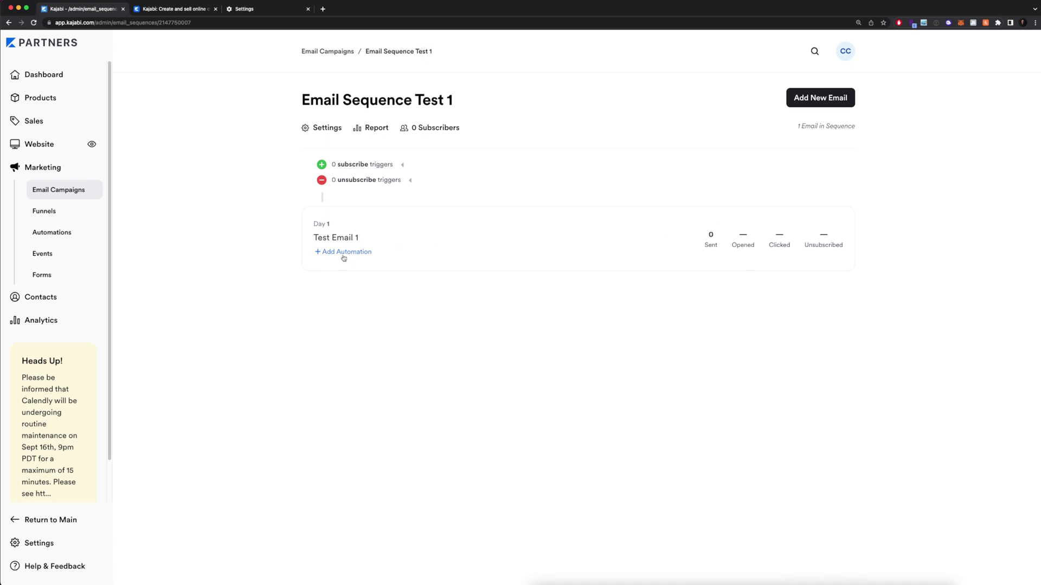
Add and save a subscribe trigger: Form is submitted, using Default Form
click(345, 166)
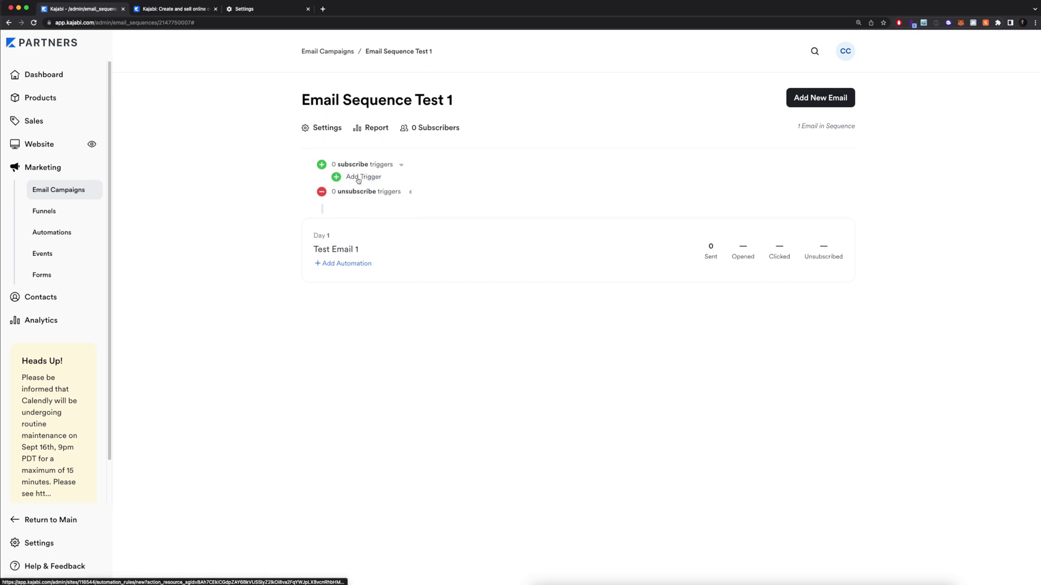
click(359, 179)
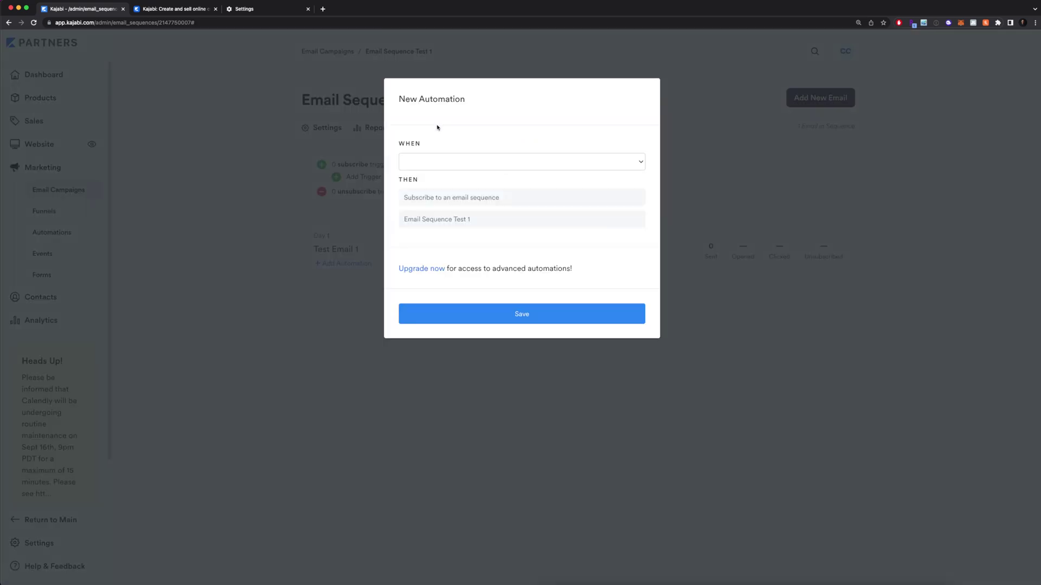
drag(400, 146, 439, 157)
click(454, 162)
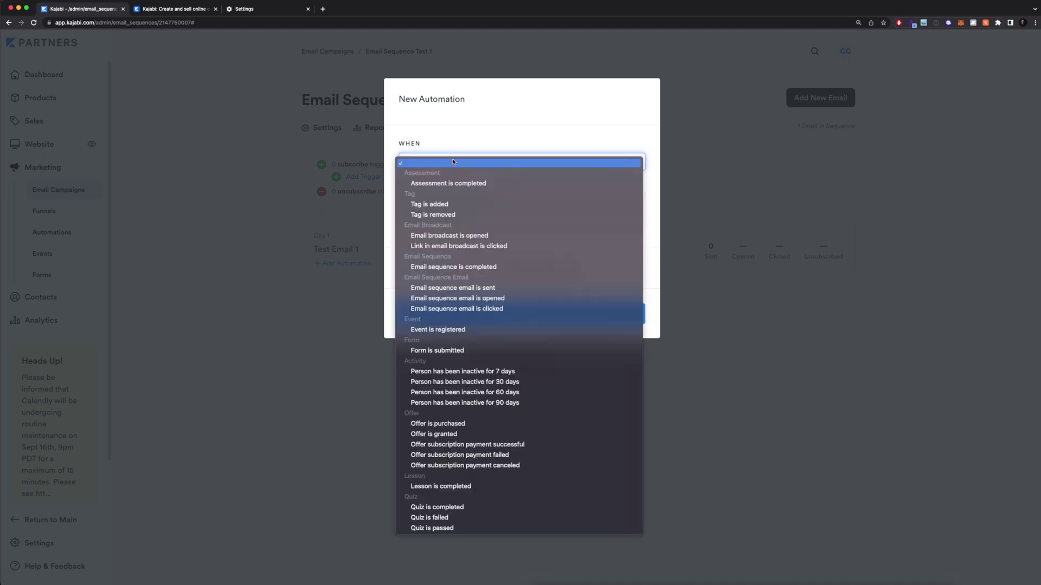
click(453, 349)
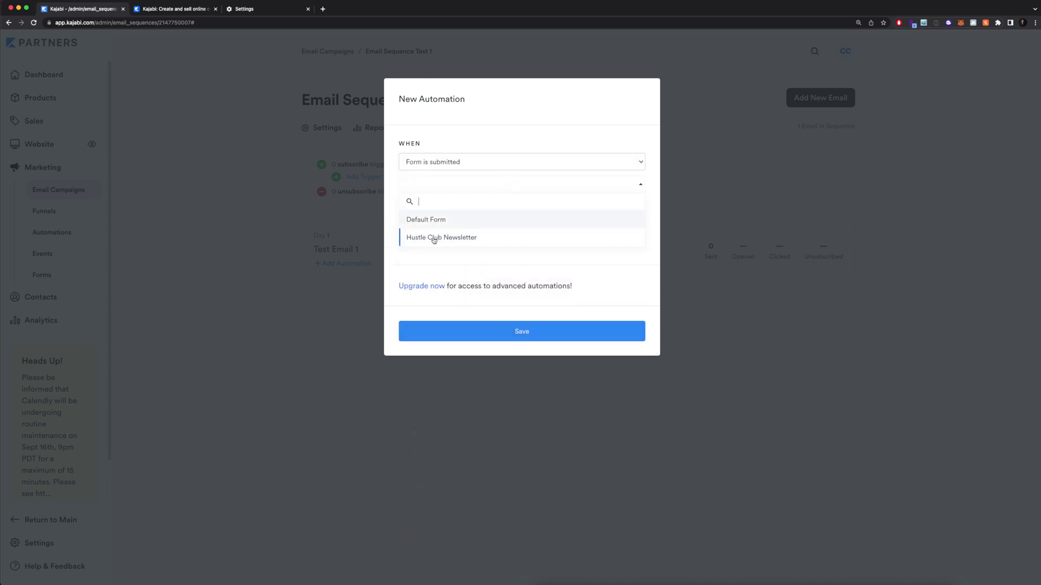
click(469, 220)
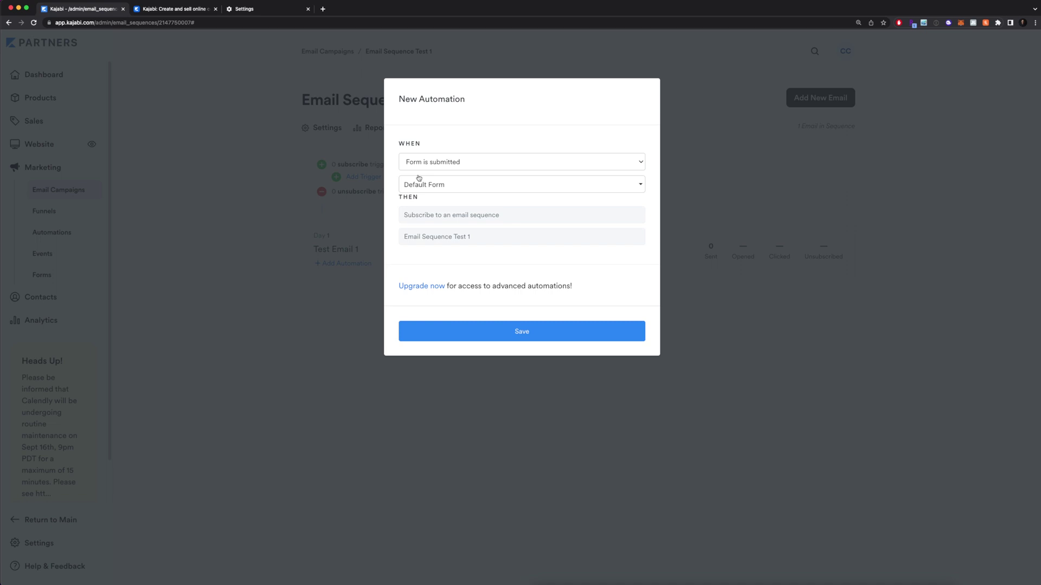
click(450, 162)
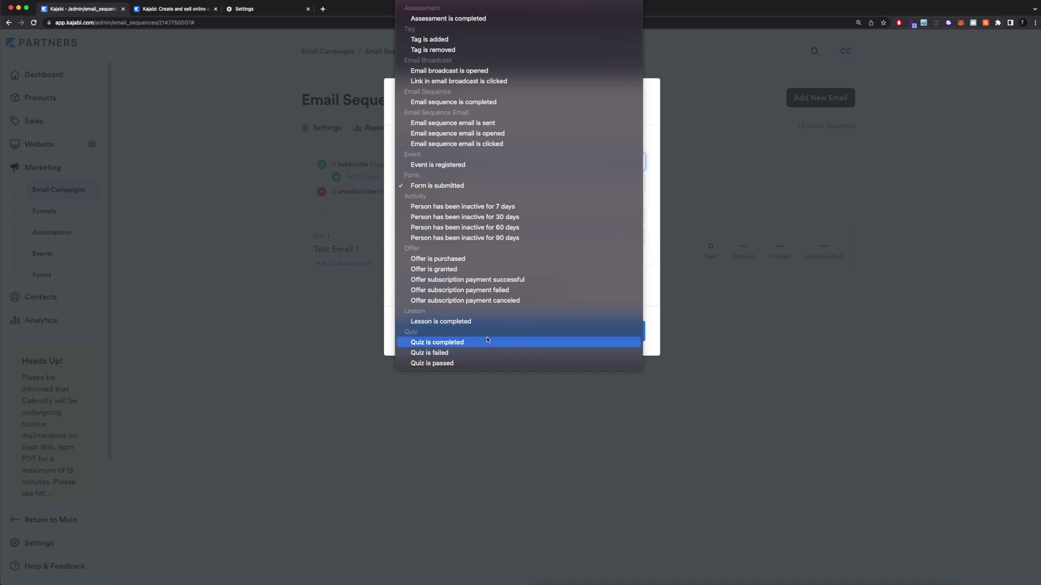
click(657, 223)
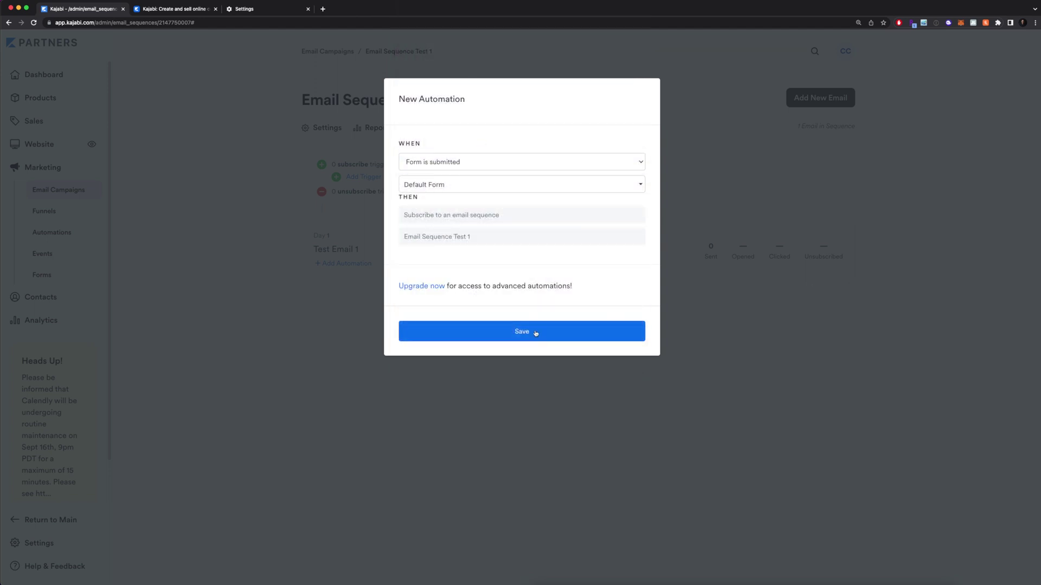
click(536, 333)
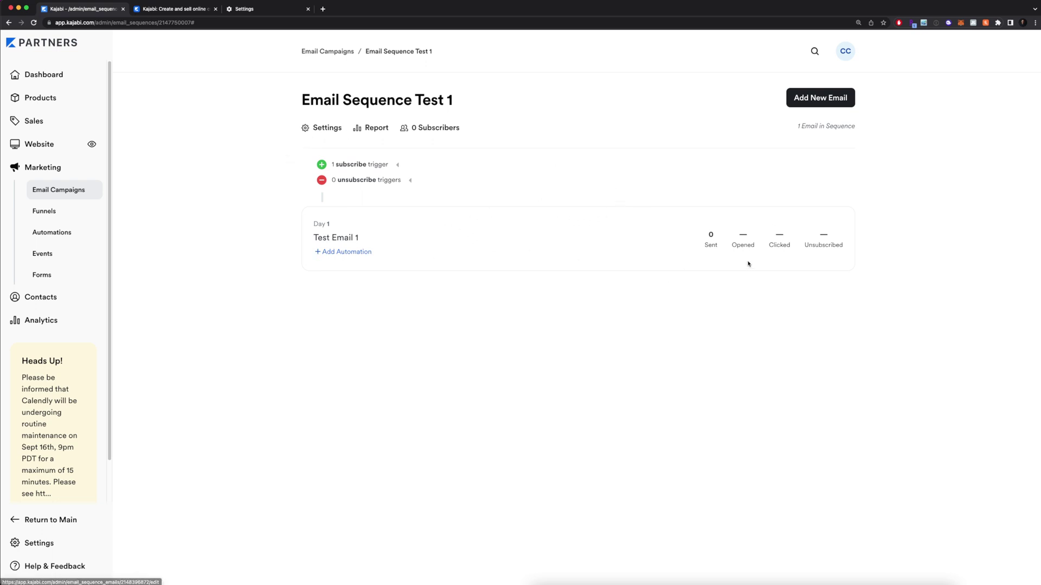
Add a new sequence email titled 'Email 2' using the Simple Text template
click(822, 98)
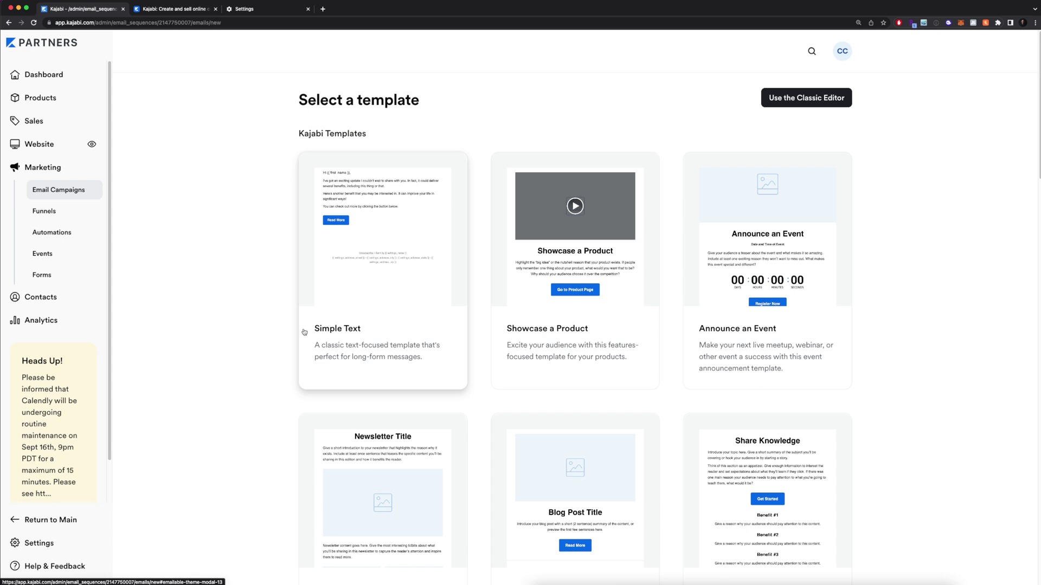
click(408, 278)
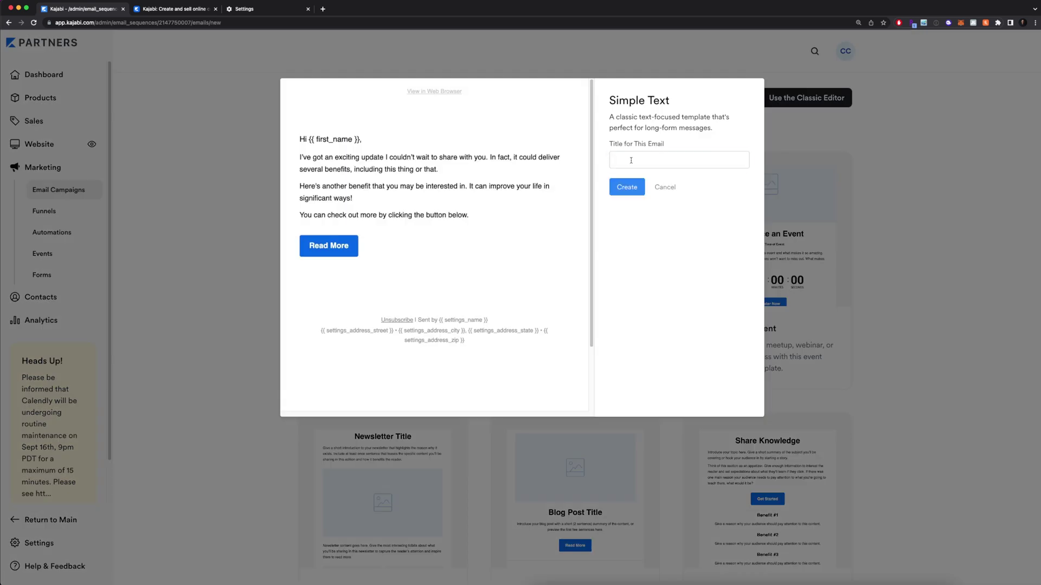
click(634, 158)
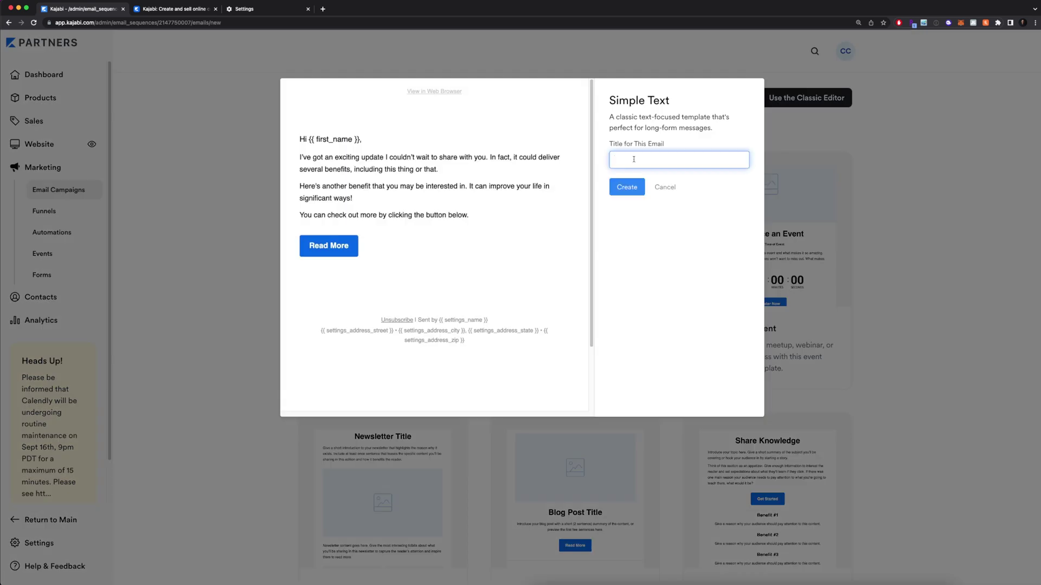
text(Email 2)
click(627, 186)
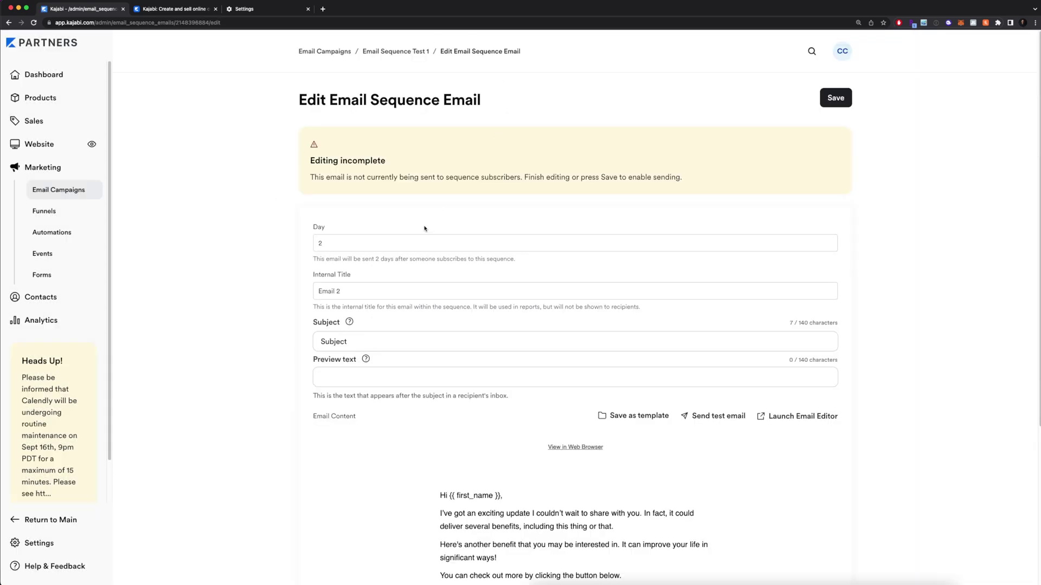
Set Email 2 to send on day 3, save it, and return to the Email Sequence Test 1 overview
click(828, 241)
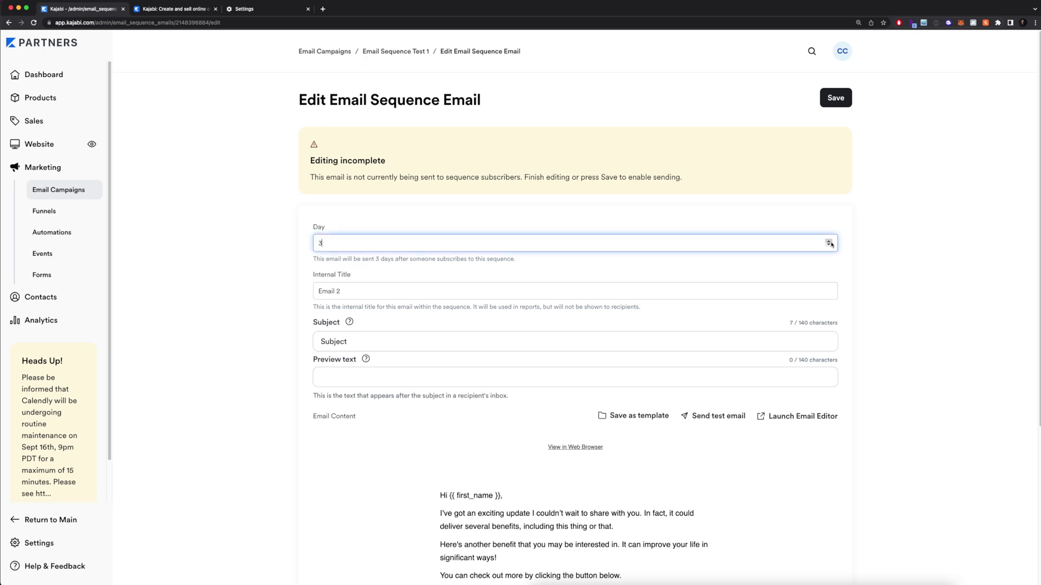
click(291, 273)
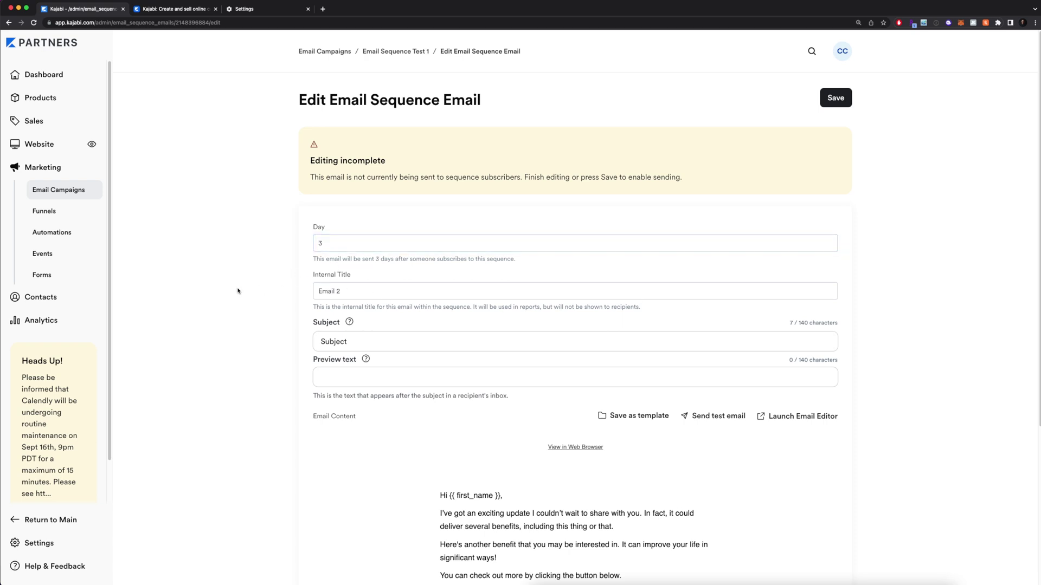
scroll(358, 329, down, 1)
key(Tab)
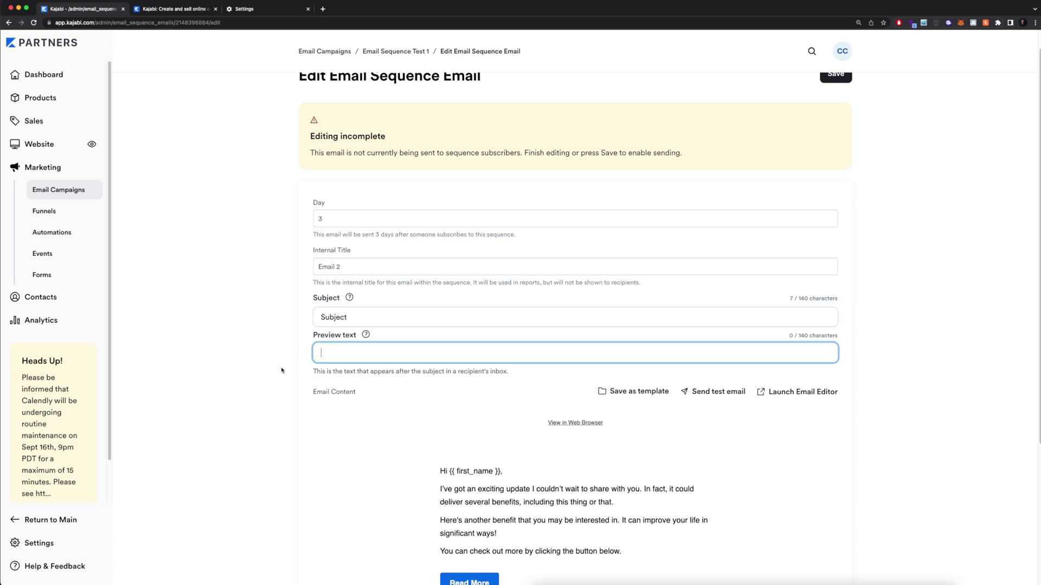
scroll(575, 461, down, 3)
scroll(654, 162, down, 5)
mouse_move(505, 230)
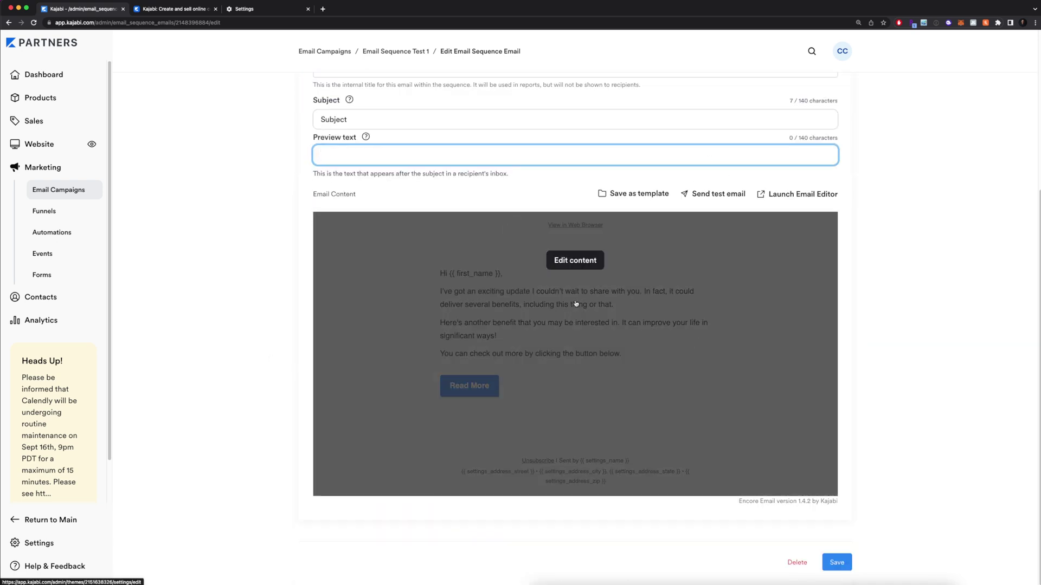
scroll(575, 303, up, 8)
click(839, 100)
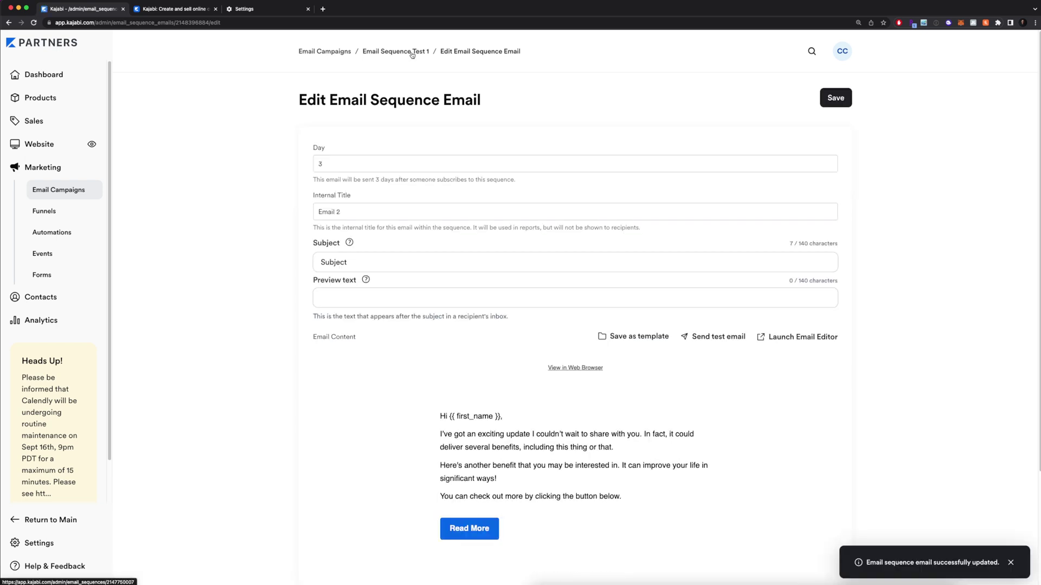
click(412, 53)
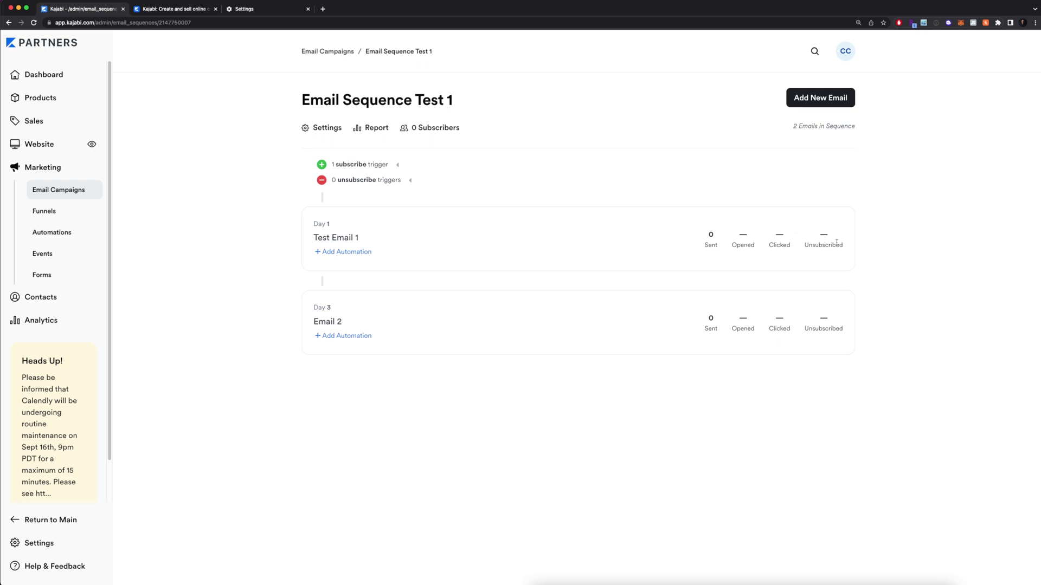
click(328, 132)
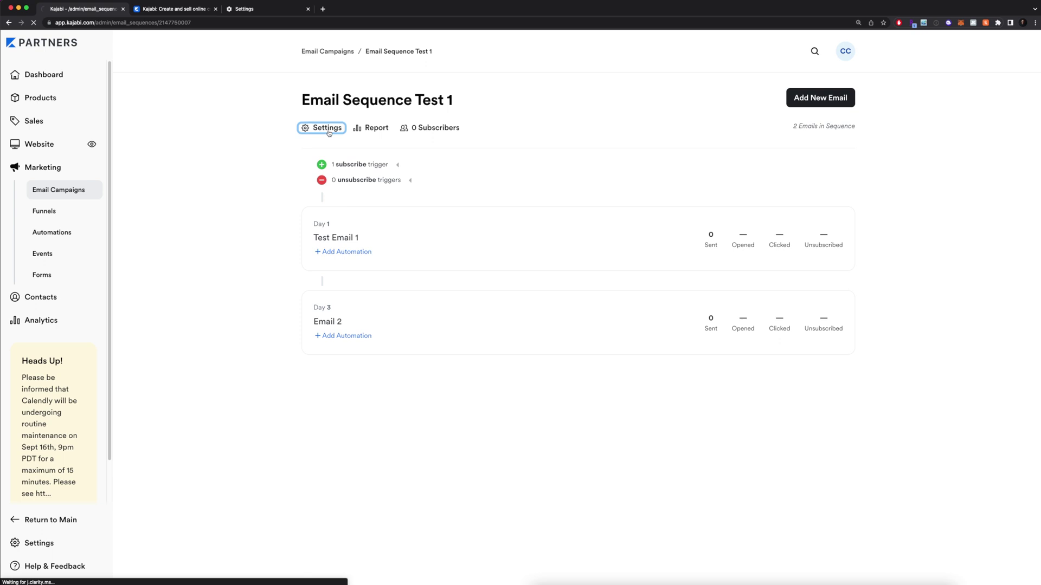
scroll(562, 385, down, 3)
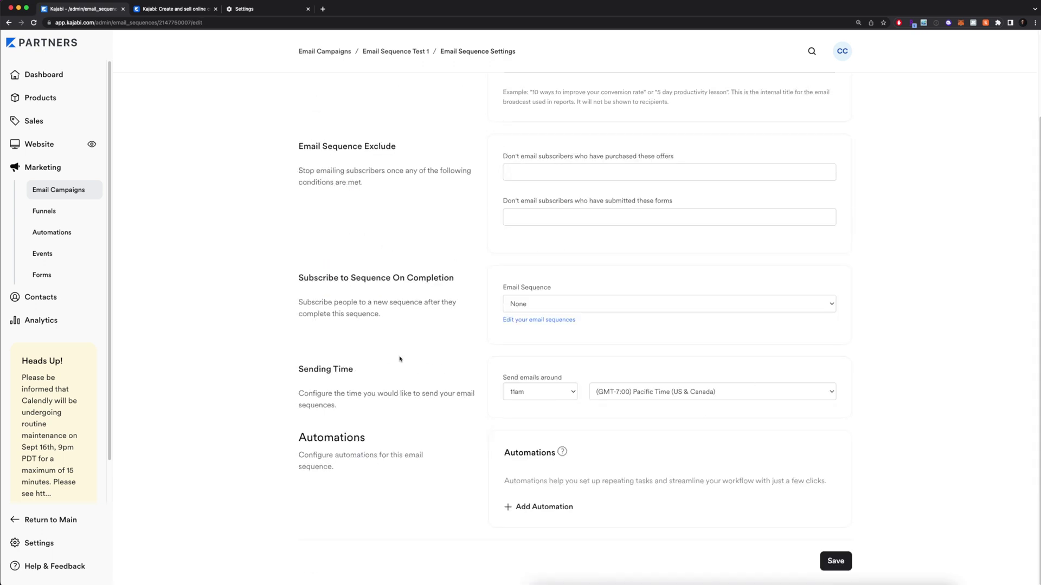
scroll(522, 328, up, 3)
click(396, 51)
click(376, 129)
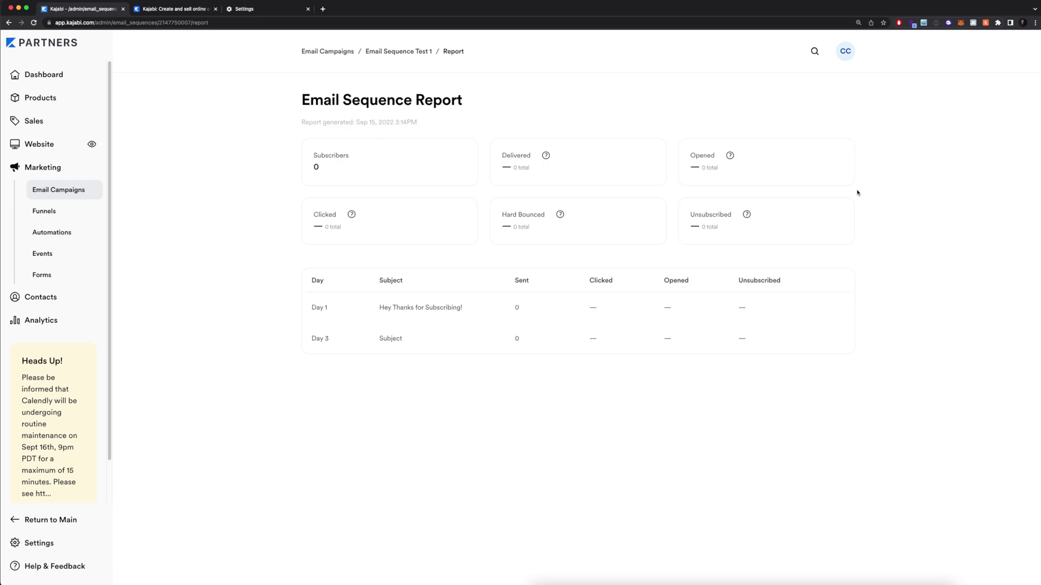
key(super+bracketleft)
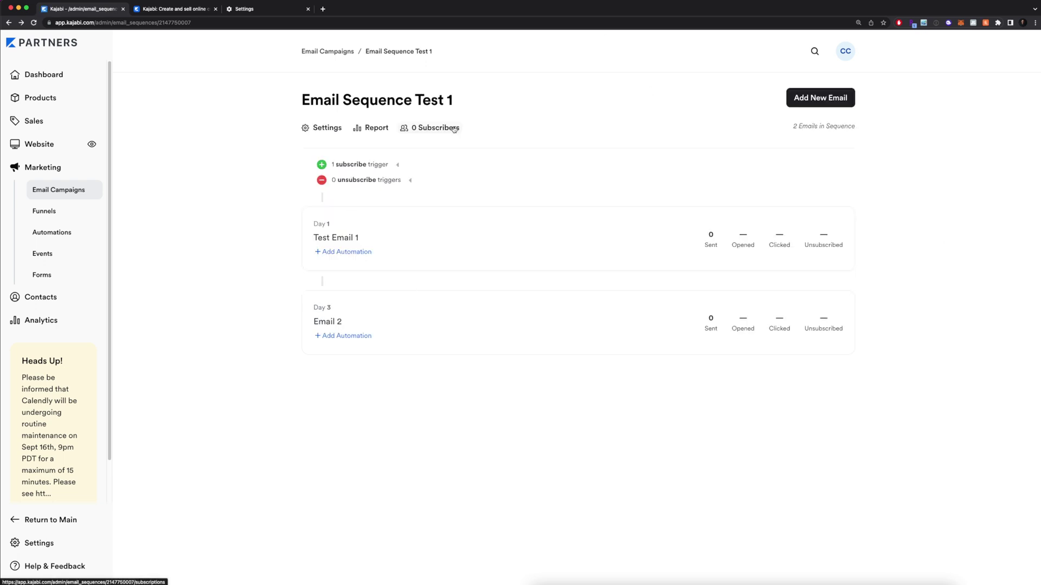
click(454, 129)
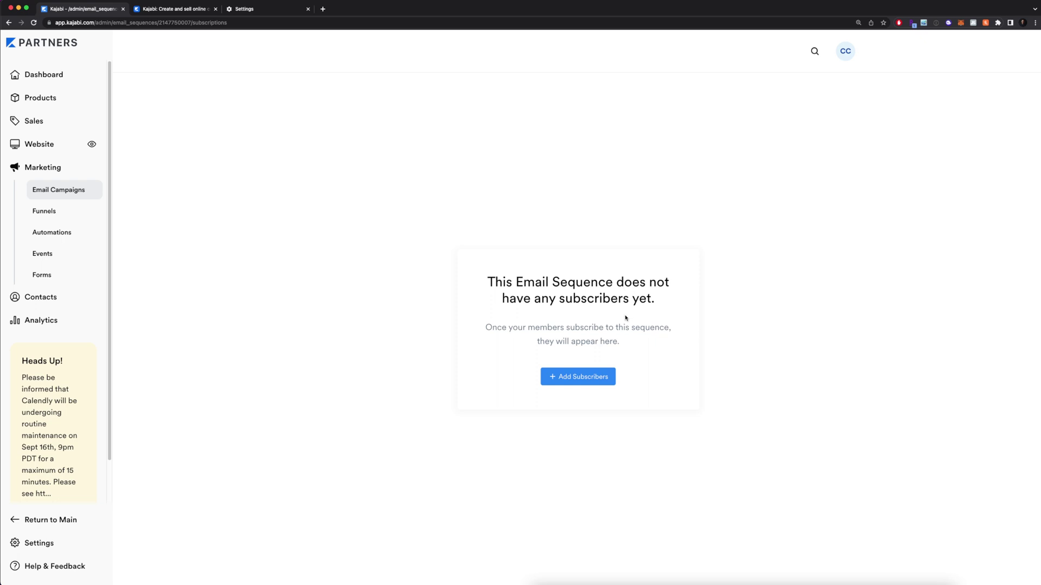
key(super+bracketleft)
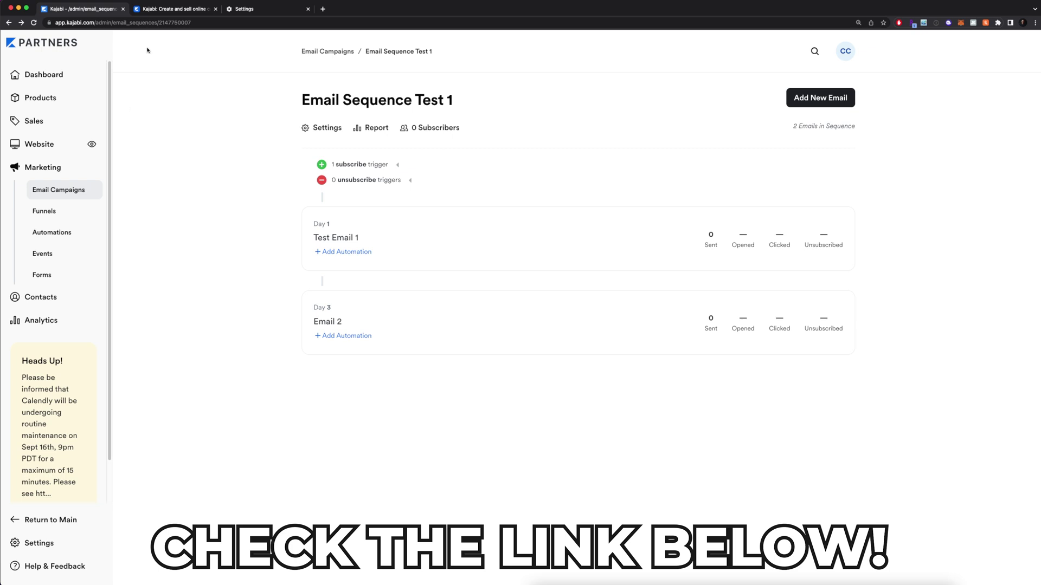
Switch to the browser tab showing the Kajabi marketing homepage
click(167, 10)
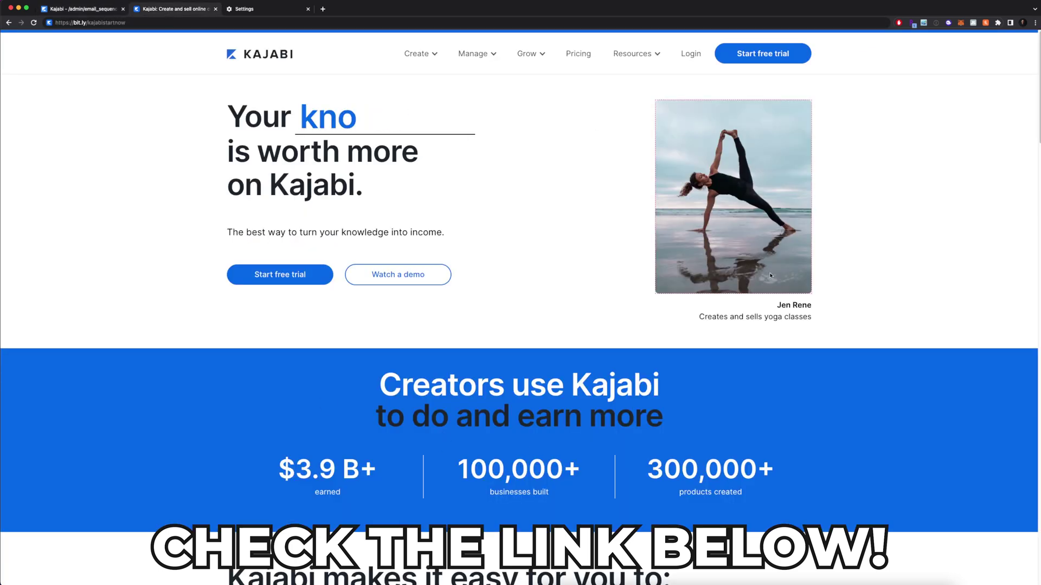